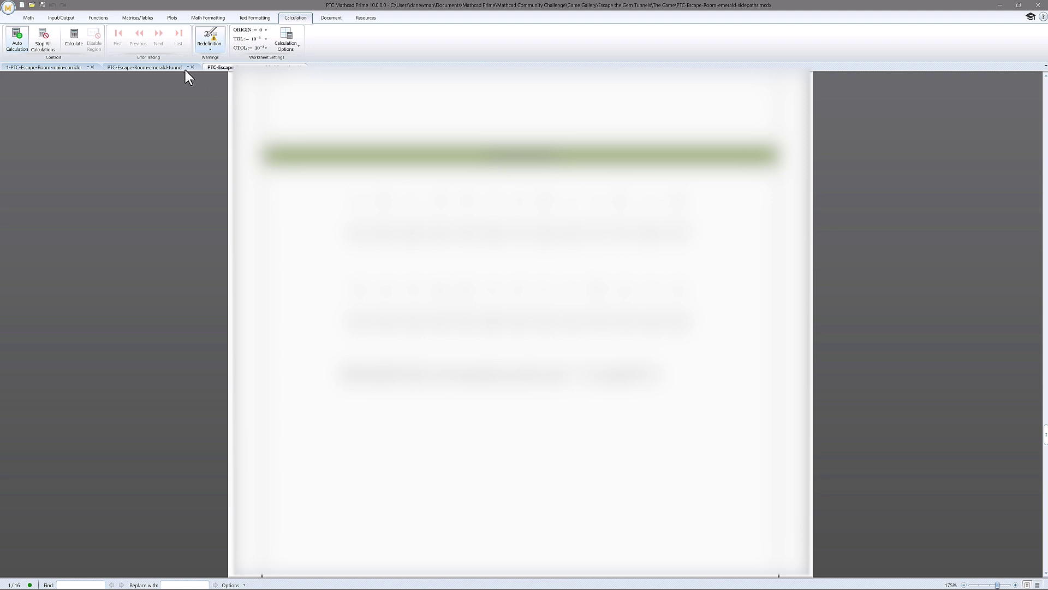
# Close the emerald sidepaths worksheet and return to the emerald tunnel worksheet.
pyautogui.click(167, 66)
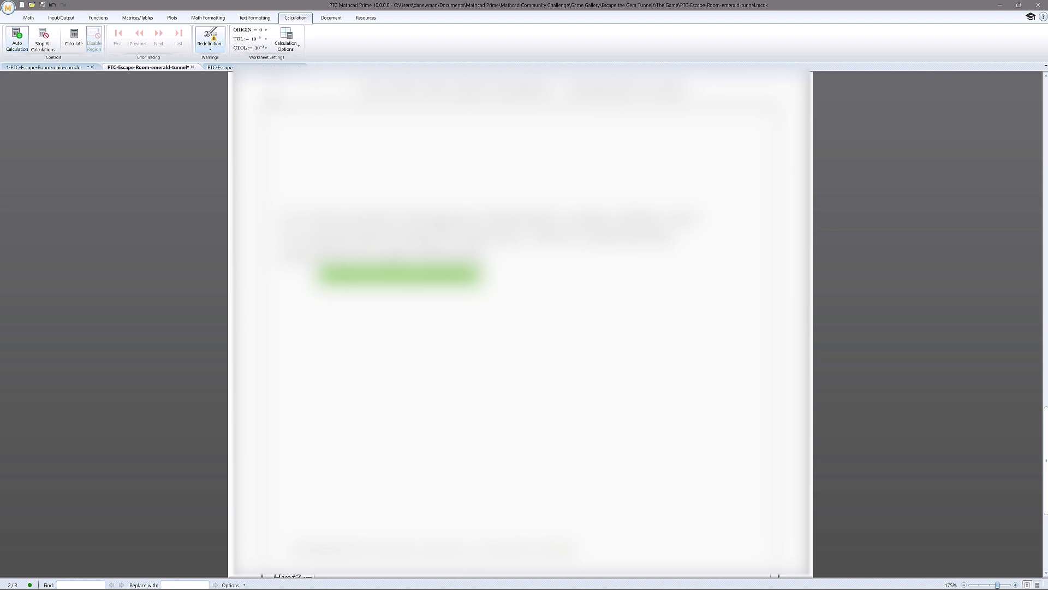
pyautogui.click(252, 67)
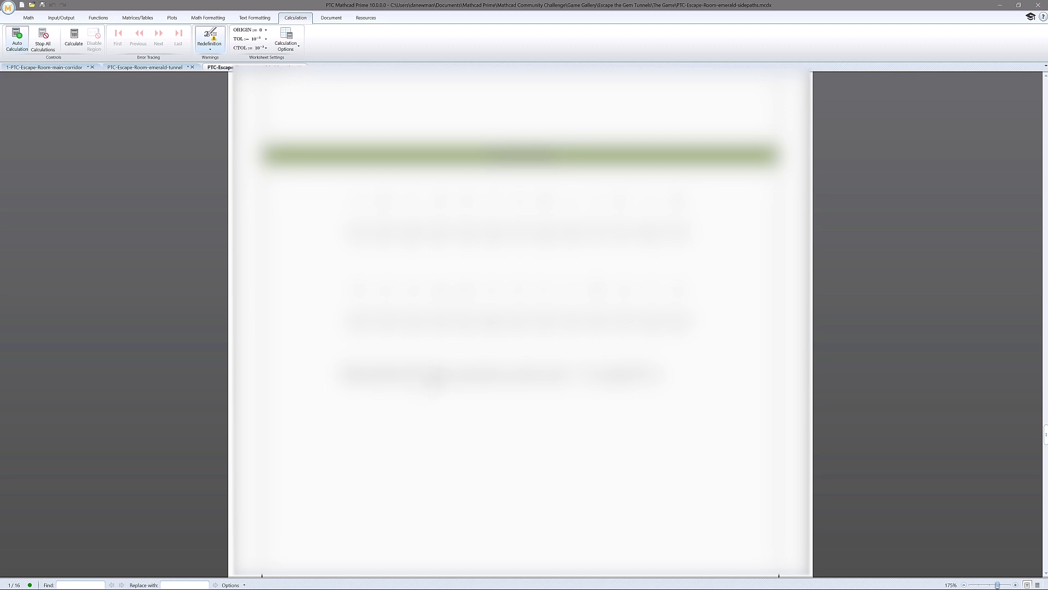
pyautogui.hotkey('ctrl', 'F4')
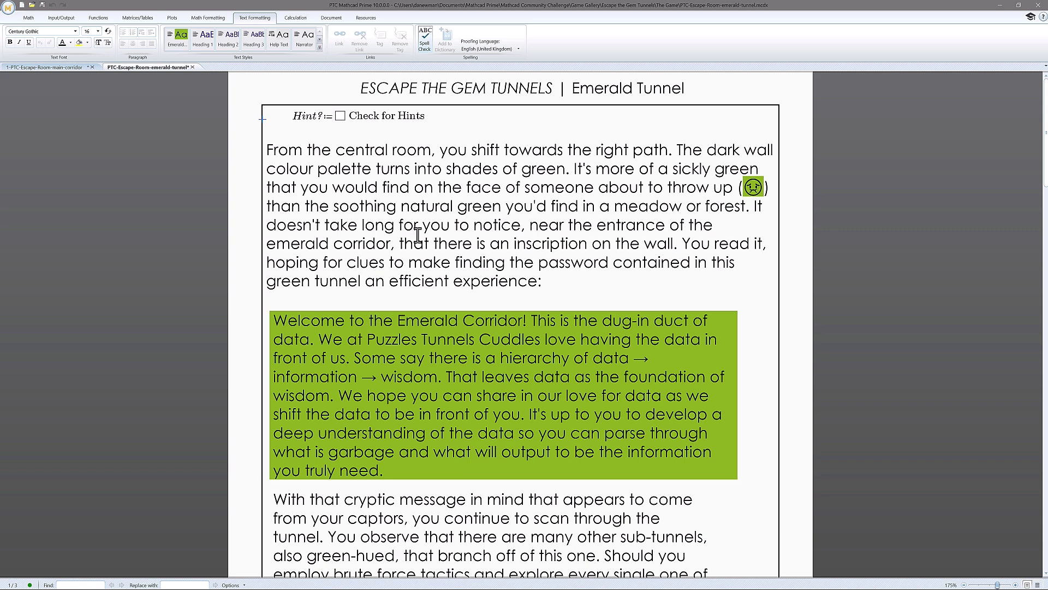
# Expand the collapsed area between the end of the introductory story and the Hint1 field.
pyautogui.scroll(-3, 486, 244)
pyautogui.scroll(-1, 489, 247)
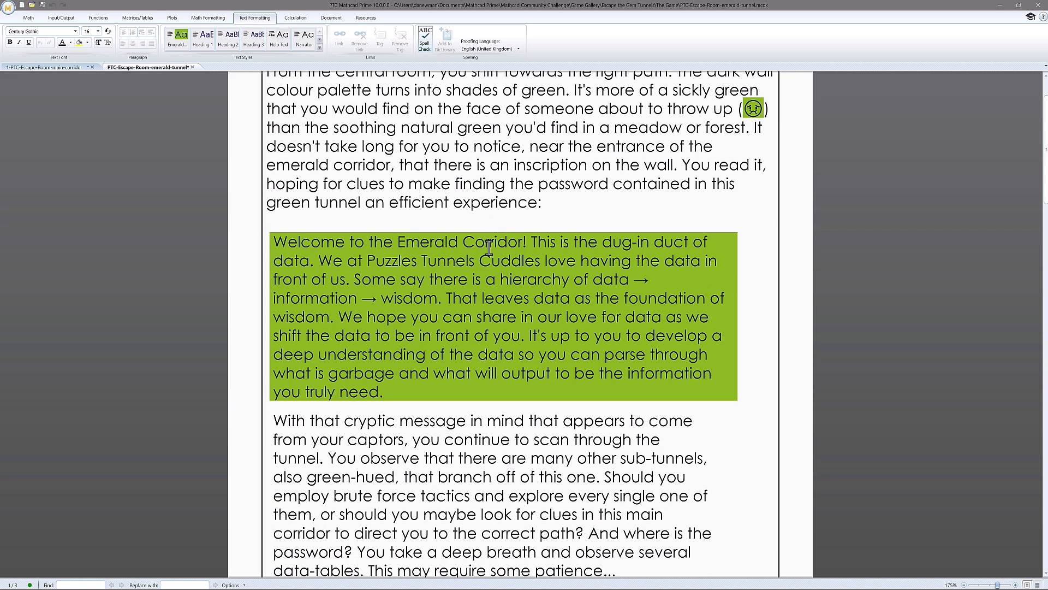
pyautogui.scroll(-5, 489, 247)
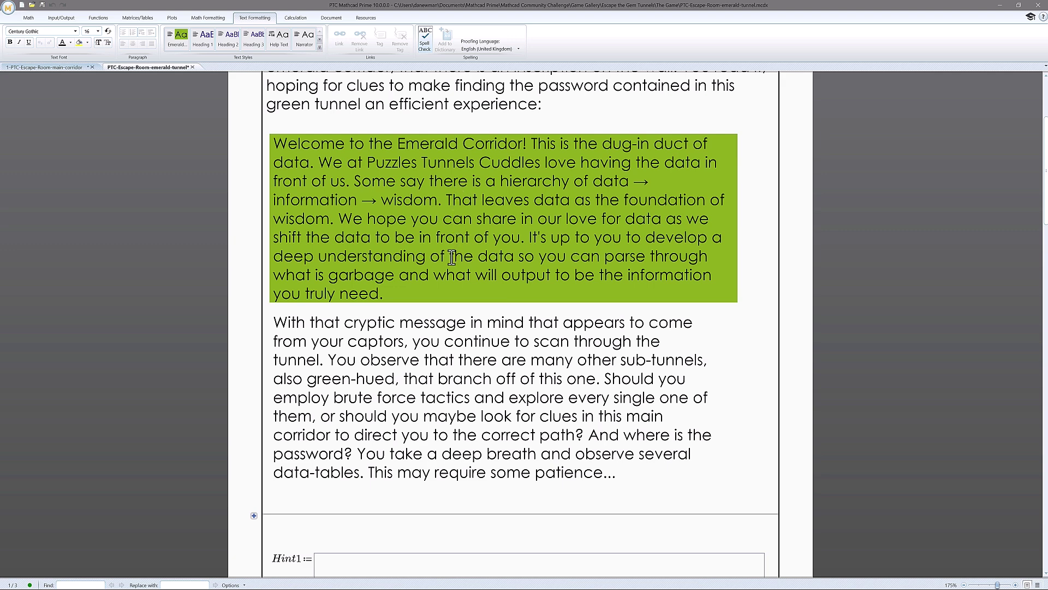
pyautogui.scroll(-3, 454, 260)
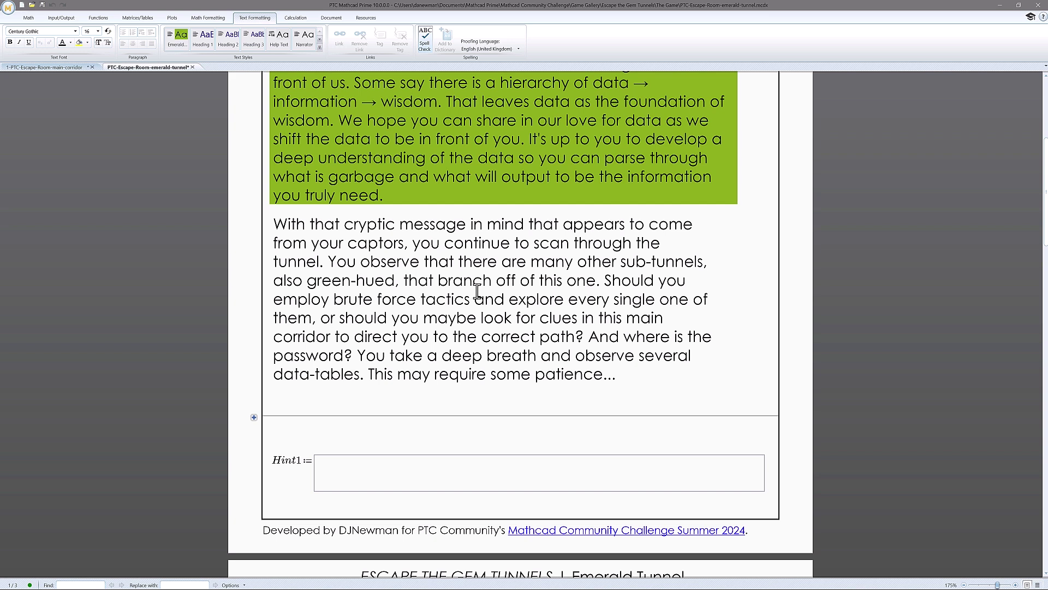
pyautogui.scroll(-1, 476, 293)
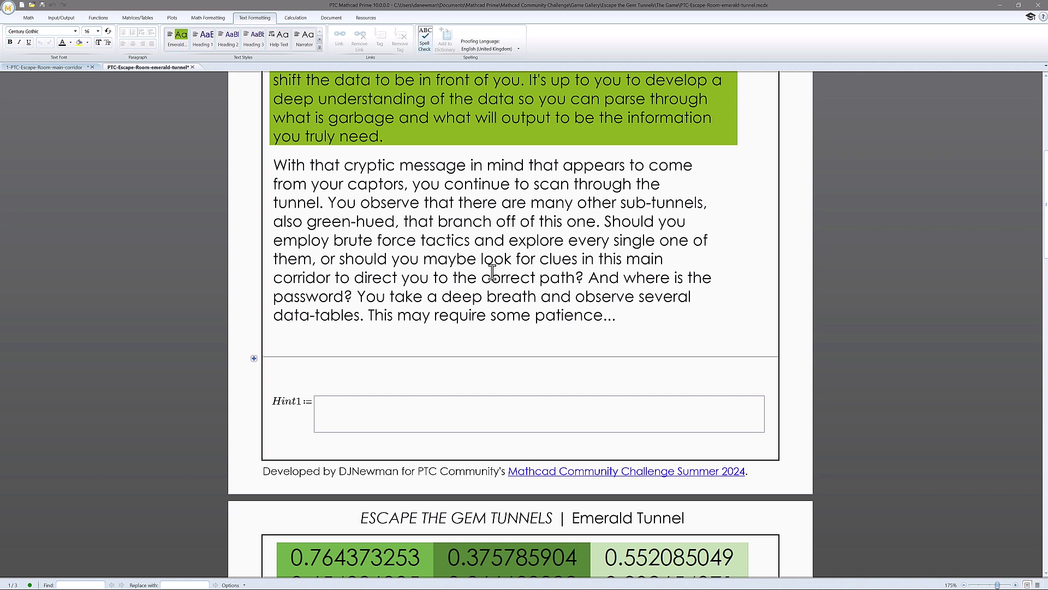
pyautogui.scroll(-1, 492, 271)
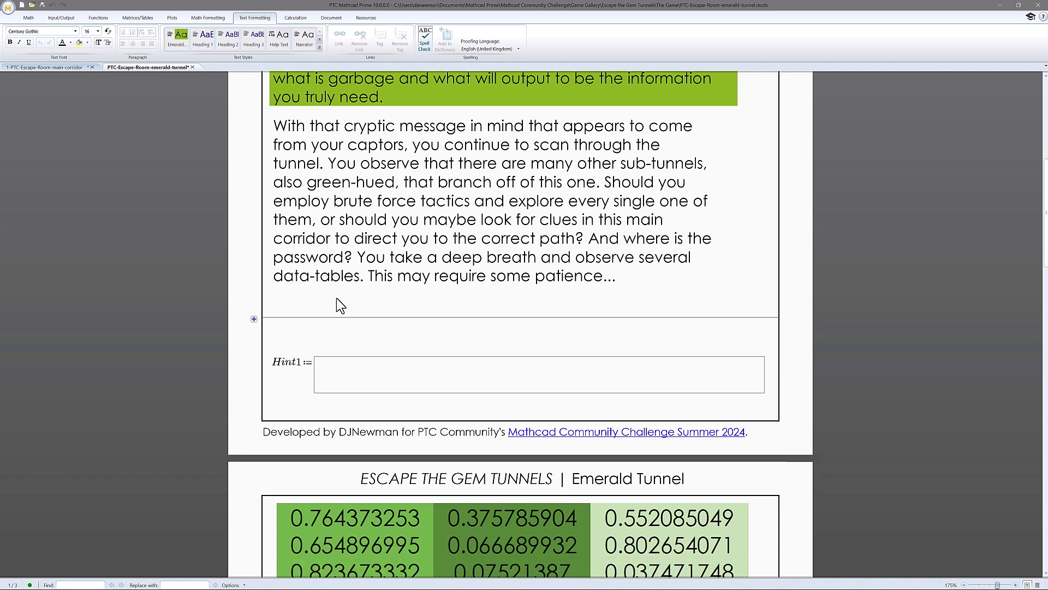
pyautogui.click(254, 320)
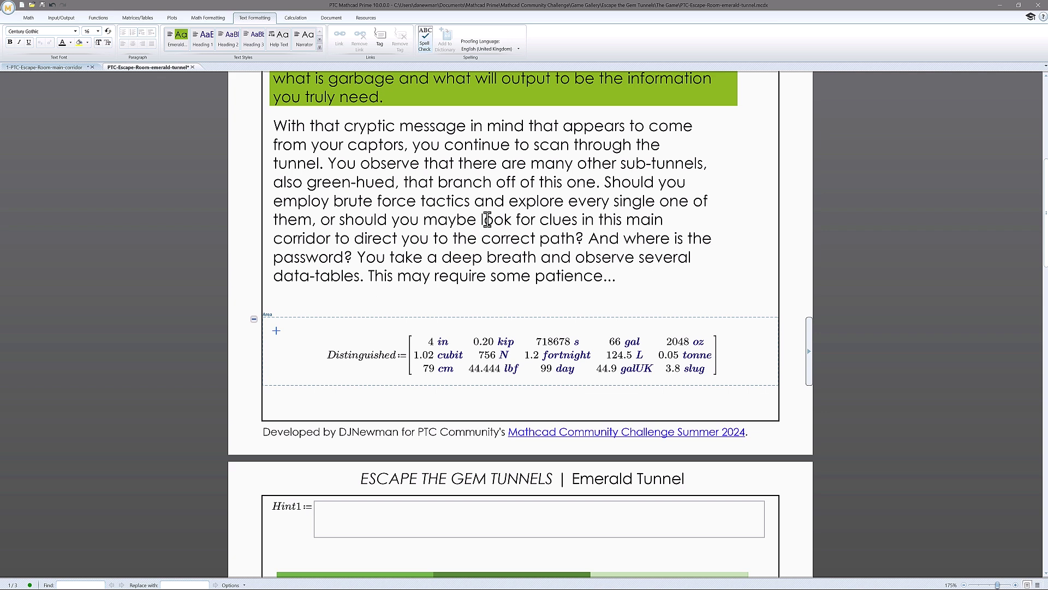
# Examine the Distinguished matrix, the green number table and the READEXCEL matrix of sidepaths down to the Hint2 field.
pyautogui.scroll(-2, 487, 218)
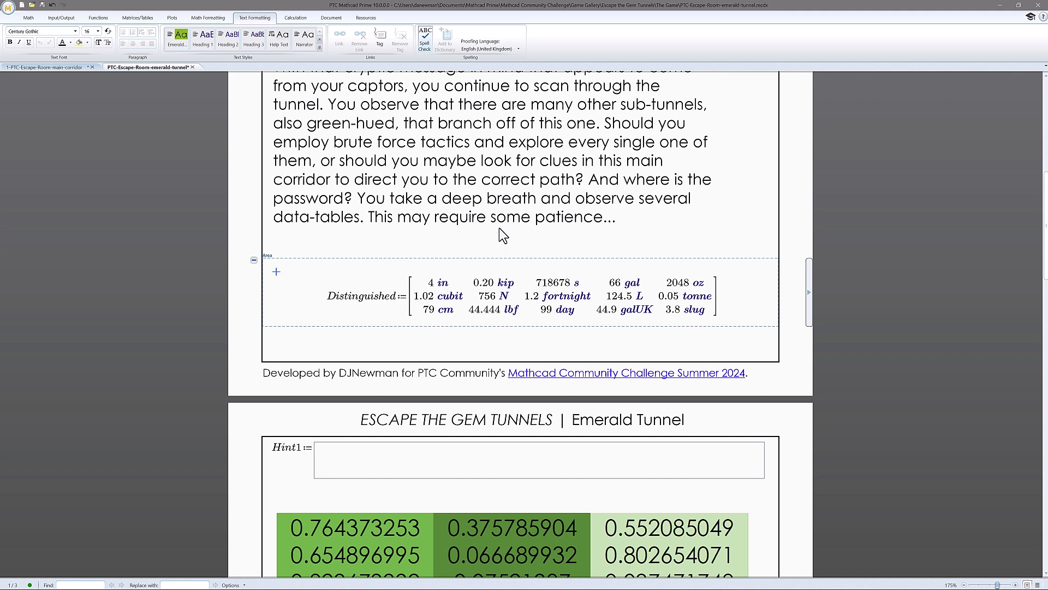
pyautogui.scroll(-1, 499, 225)
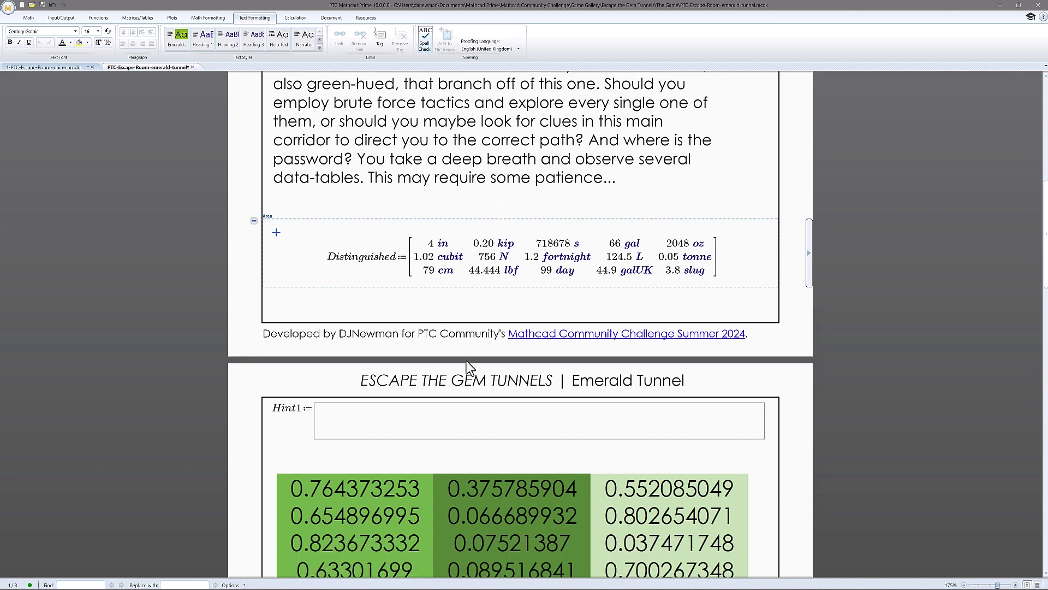
pyautogui.scroll(-1, 497, 364)
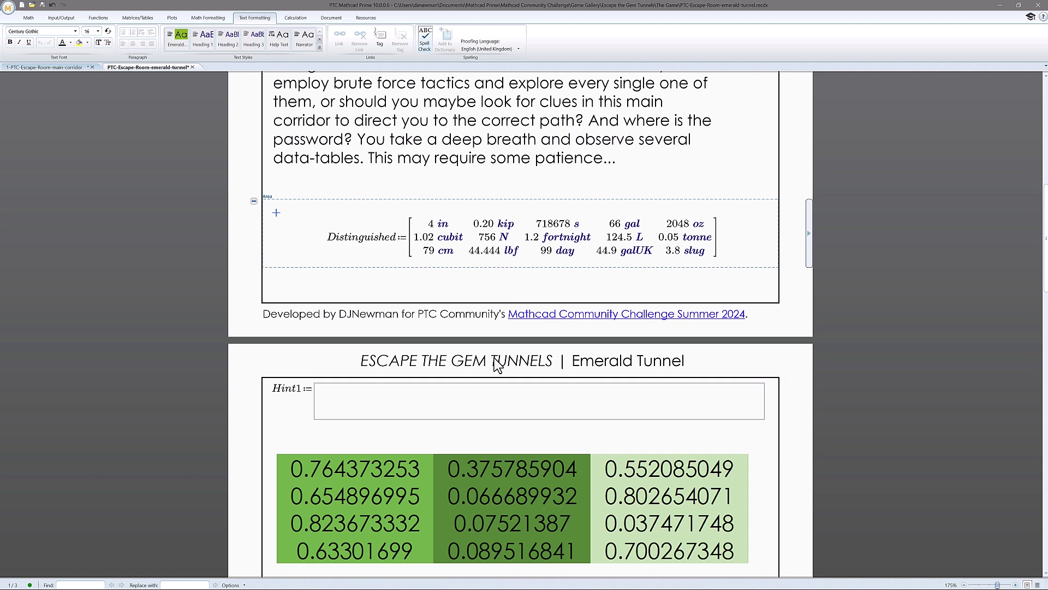
pyautogui.scroll(-2, 496, 364)
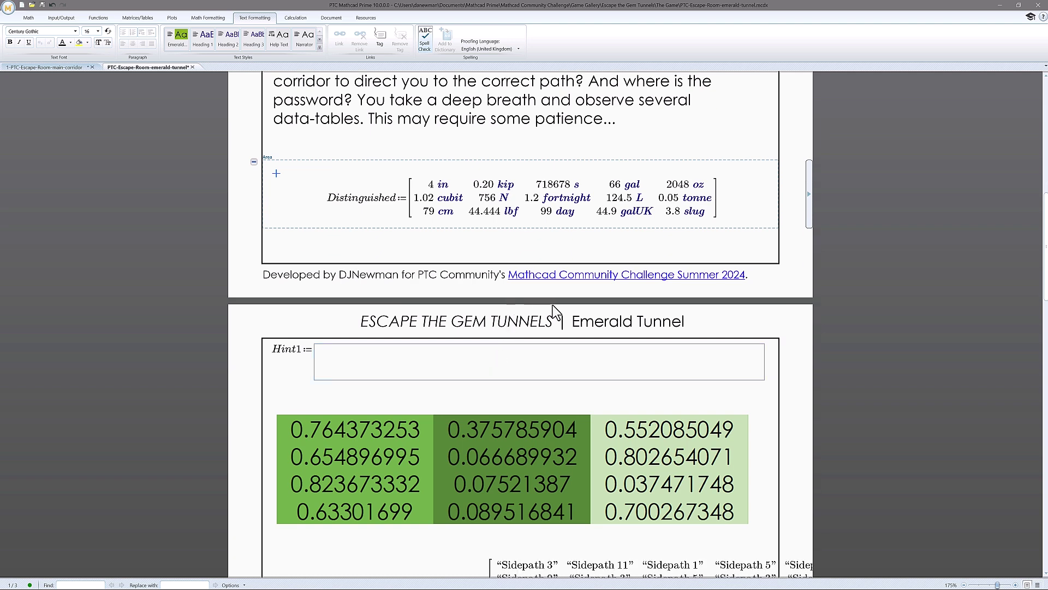
pyautogui.scroll(-2, 555, 312)
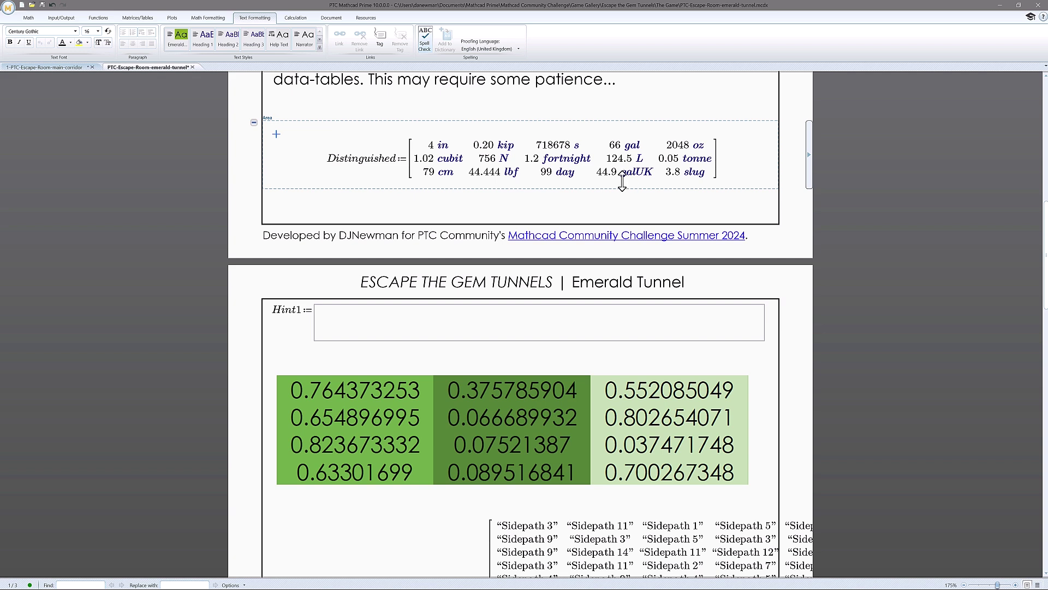
pyautogui.scroll(-1, 803, 24)
pyautogui.scroll(1, 679, 338)
pyautogui.scroll(-1, 679, 340)
pyautogui.scroll(-3, 680, 339)
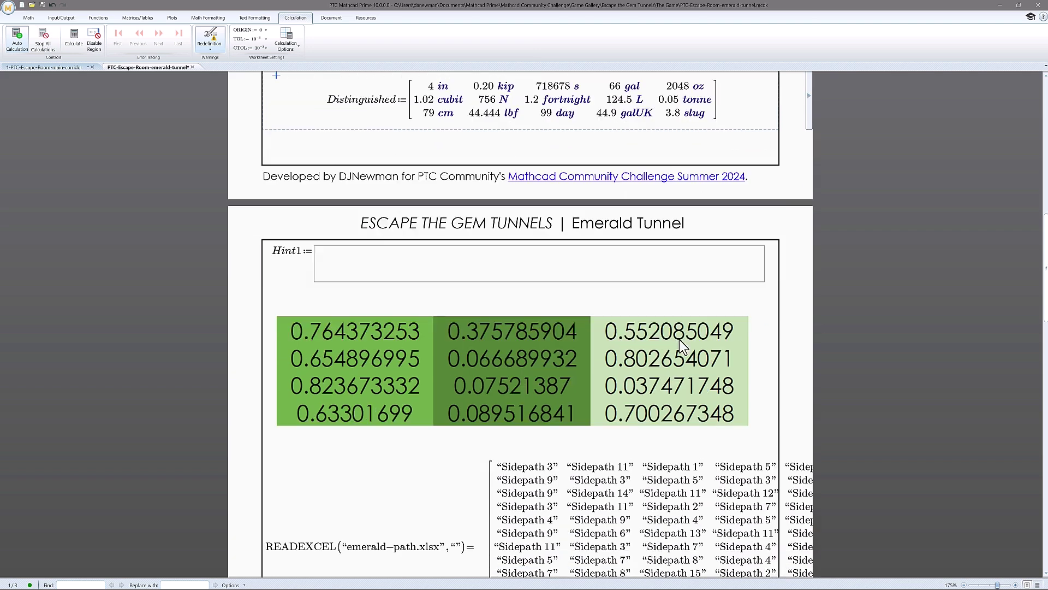
pyautogui.scroll(-3, 679, 340)
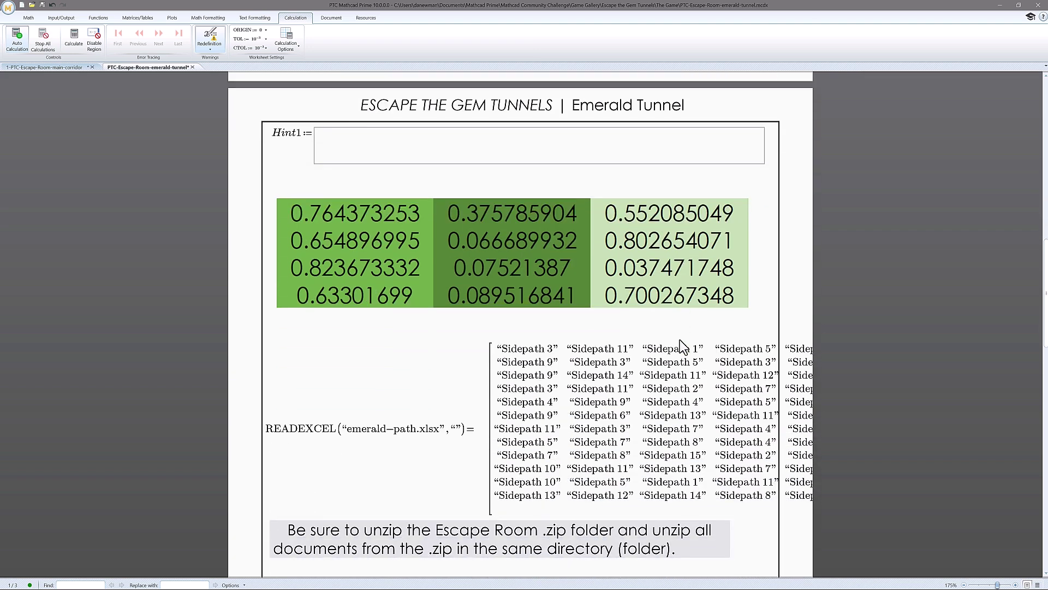
pyautogui.scroll(-3, 680, 340)
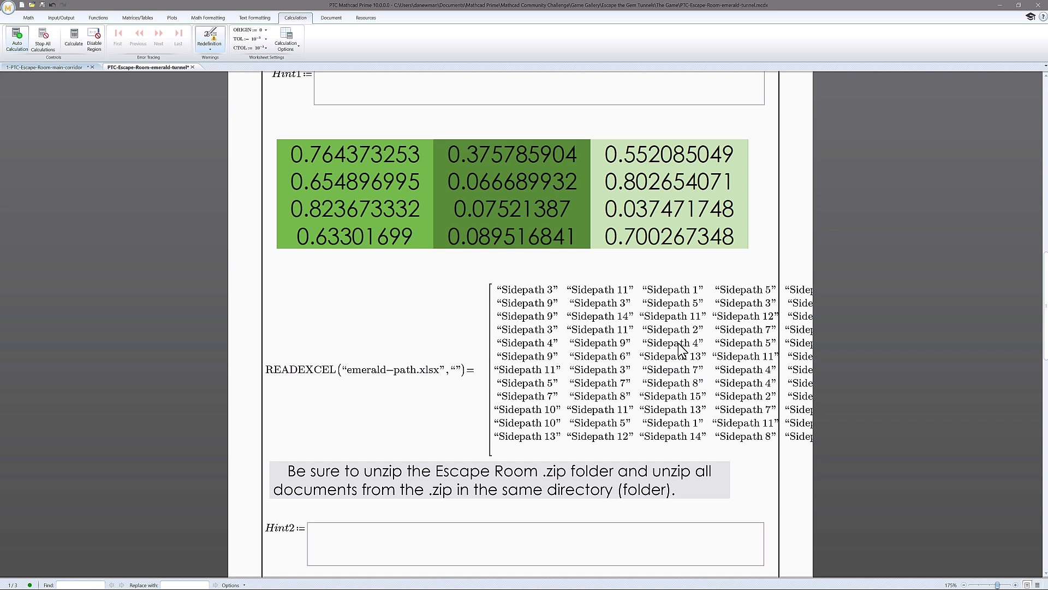
# Open the green Excel component for editing in Excel and move its window to the upper part of the screen.
pyautogui.click(353, 206)
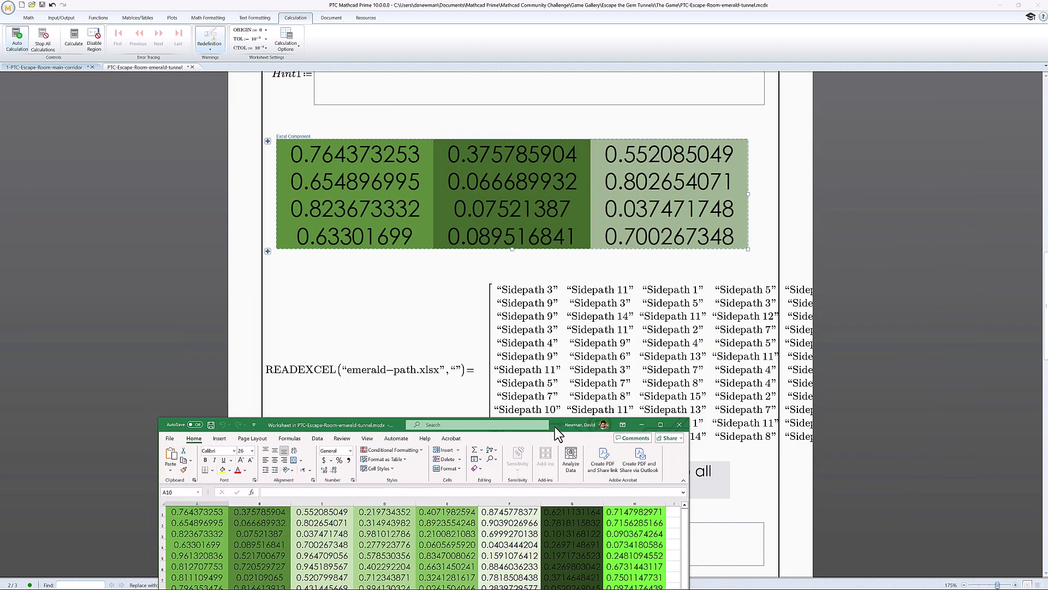
pyautogui.moveTo(554, 427); pyautogui.dragTo(423, 19)
pyautogui.moveTo(417, 15); pyautogui.dragTo(416, 14)
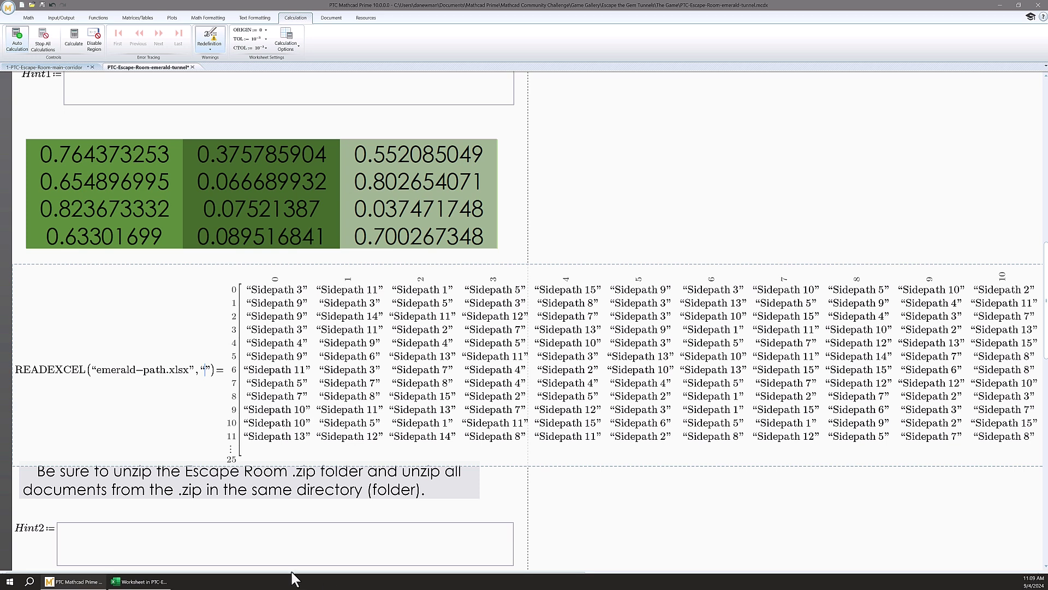
# In the component's Excel window, copy Sidepaths!EE13 from the instruction in cell A2 of Sheet2, and return to Sheet1.
pyautogui.click(167, 582)
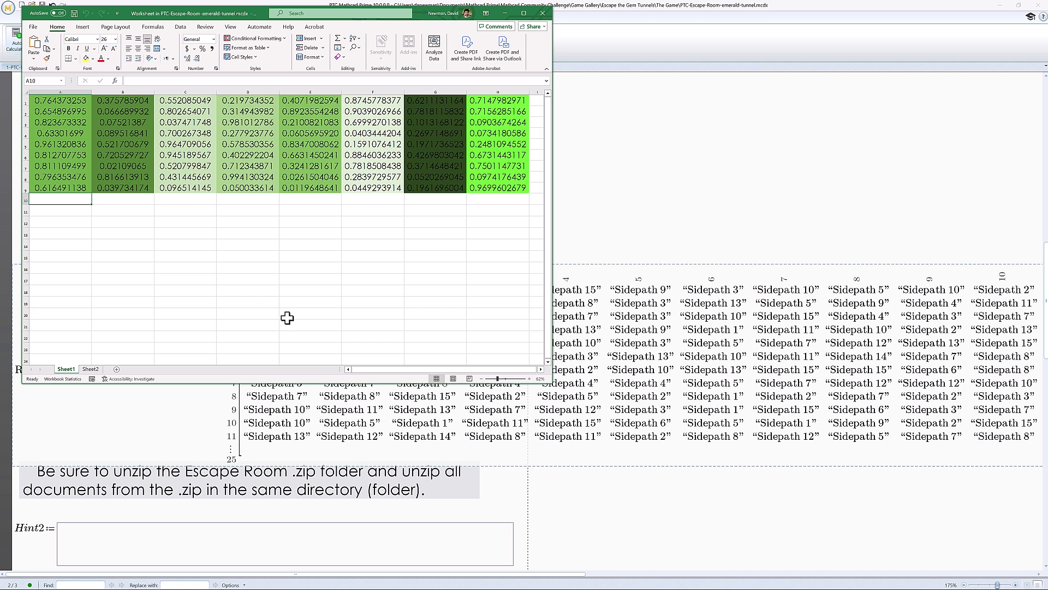
pyautogui.click(90, 370)
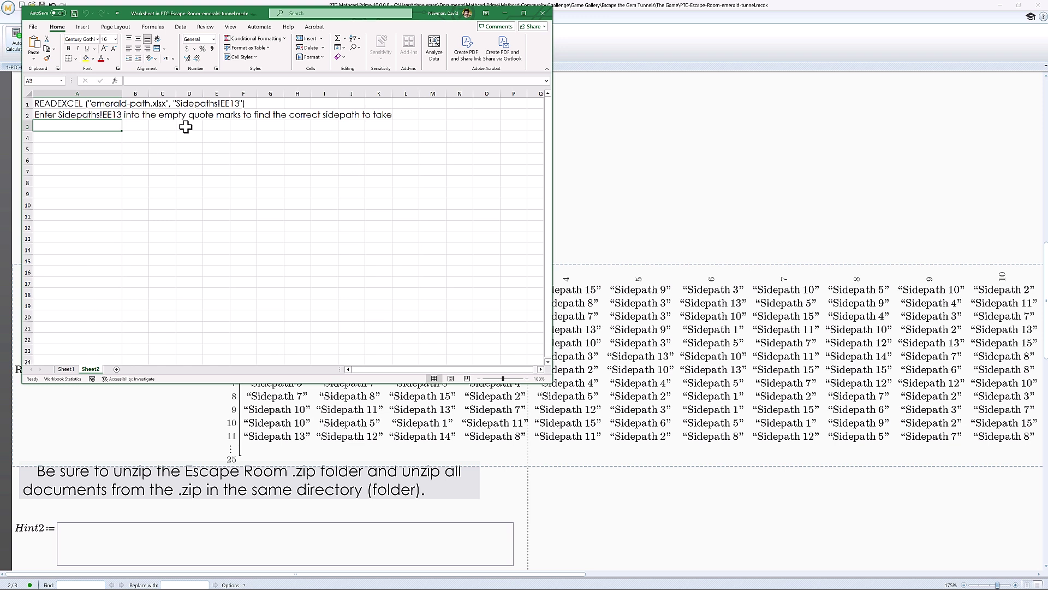
pyautogui.doubleClick(59, 115)
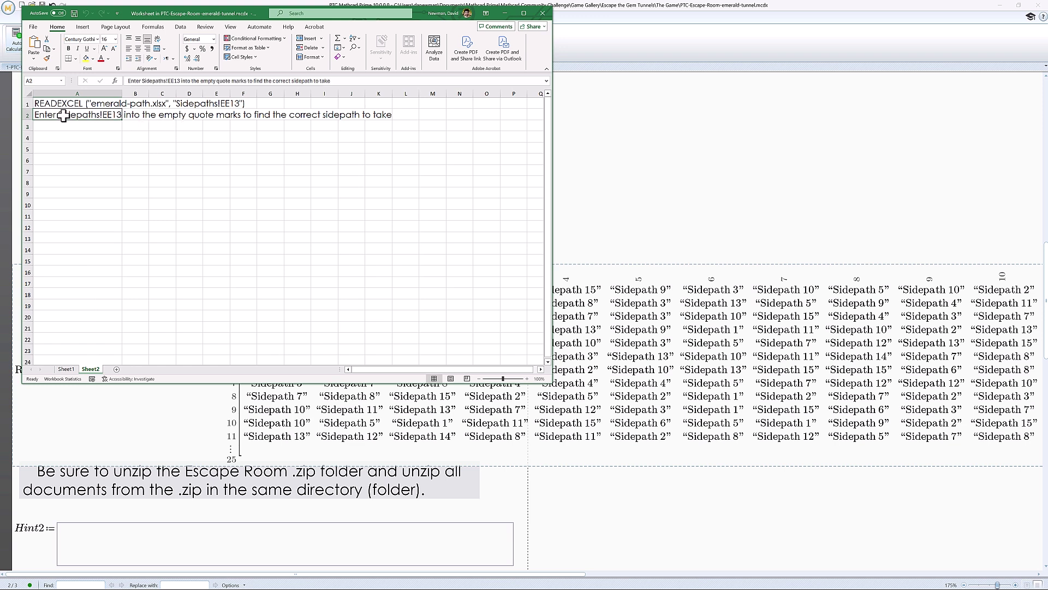
pyautogui.moveTo(82, 120); pyautogui.dragTo(121, 115)
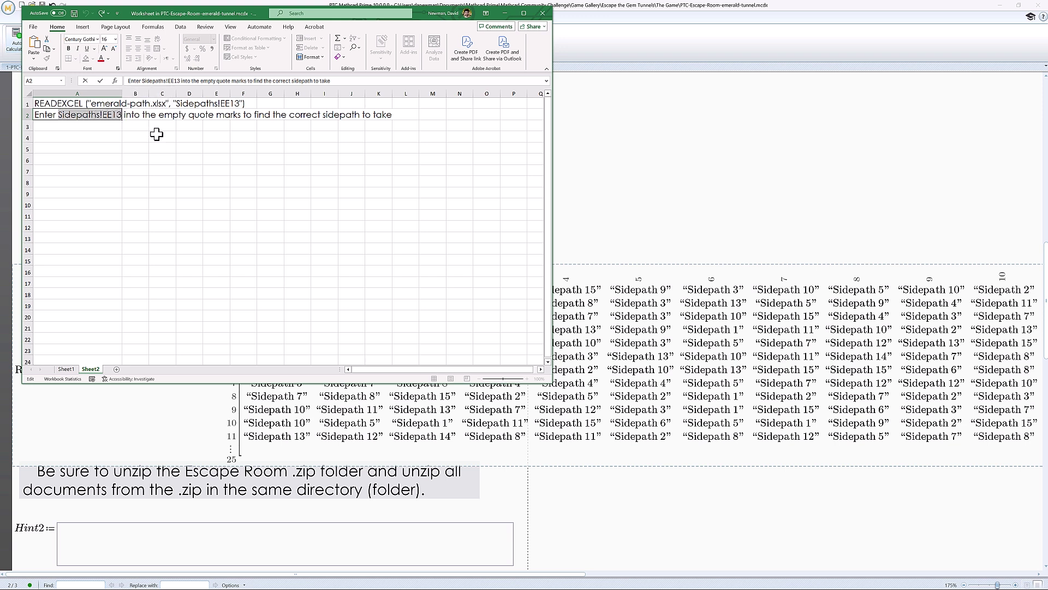
pyautogui.click(64, 362)
pyautogui.click(66, 369)
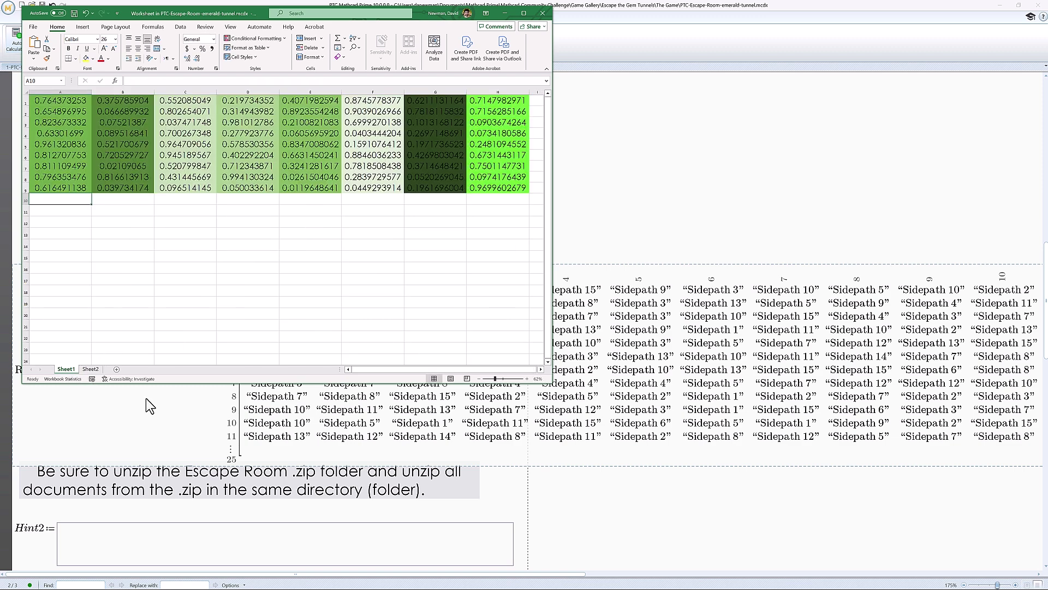
# Back in Mathcad Prime, paste Sidepaths!EE13 into the empty second argument of the READEXCEL function and evaluate it.
pyautogui.click(158, 420)
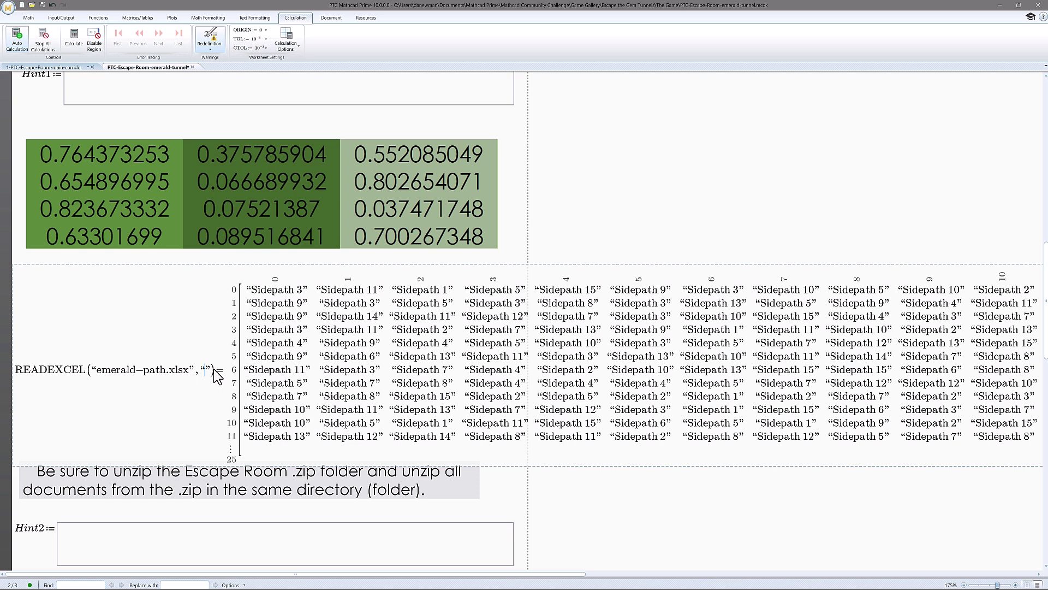
pyautogui.hotkey('ctrl', 'v')
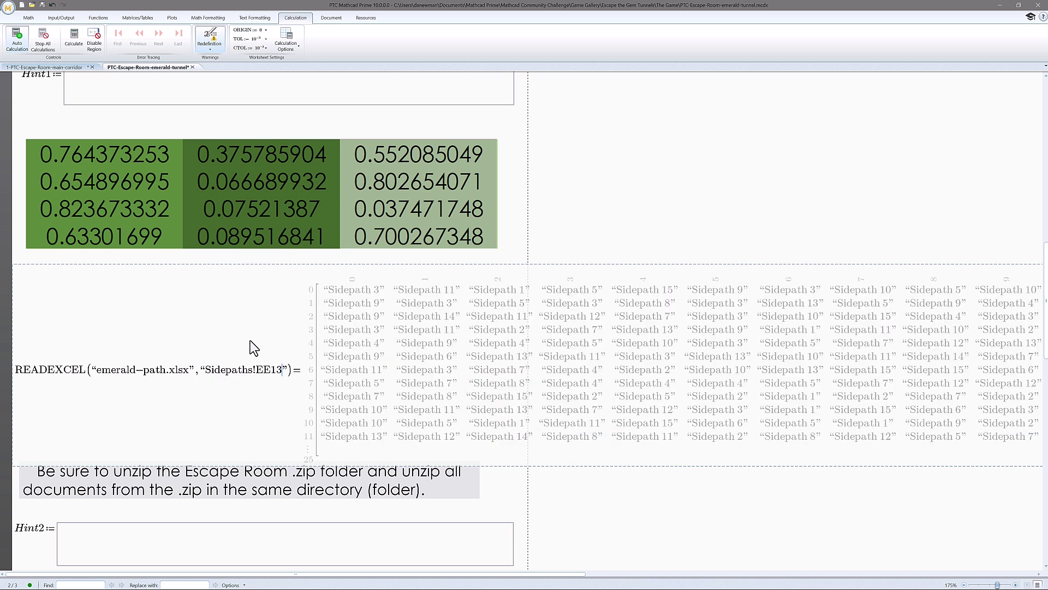
pyautogui.click(243, 252)
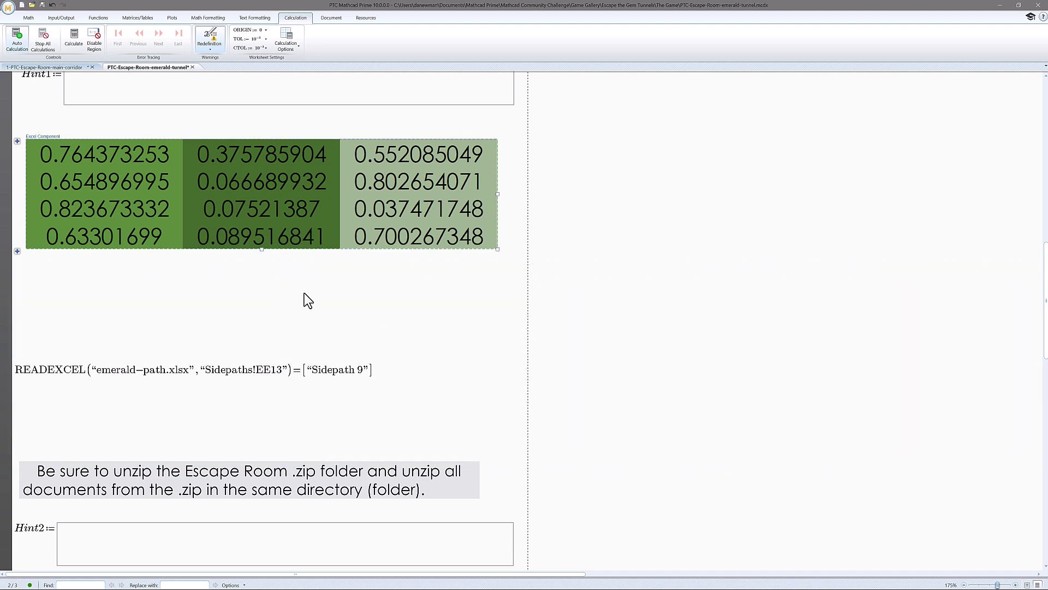
# Examine the clue table outside the page margin beside the Distinguished matrix, and return to the READEXCEL result.
pyautogui.scroll(-2, 300, 291)
pyautogui.scroll(3, 303, 294)
pyautogui.scroll(19, 305, 295)
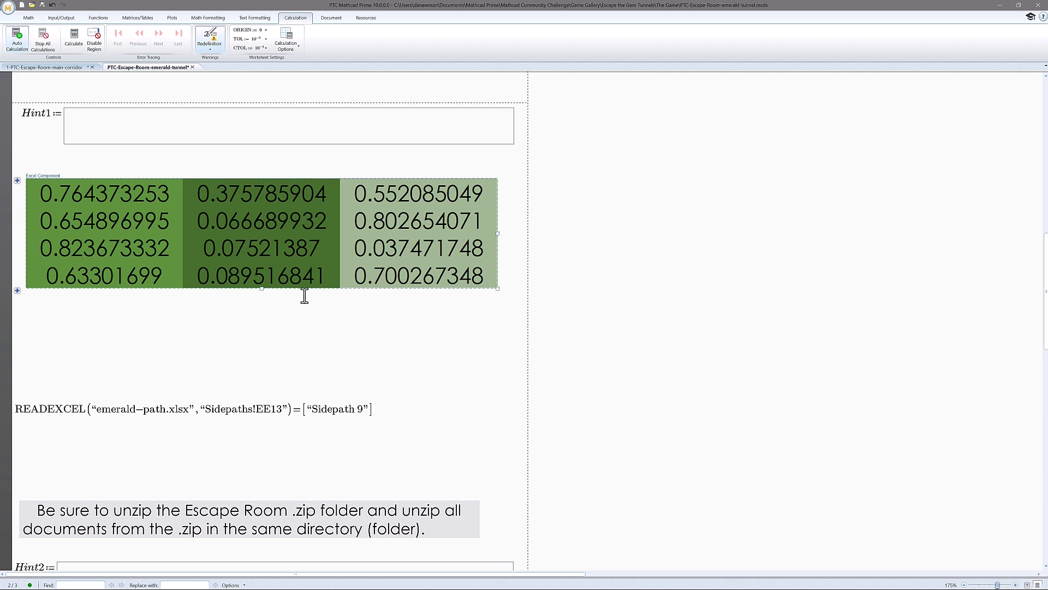
pyautogui.scroll(5, 304, 295)
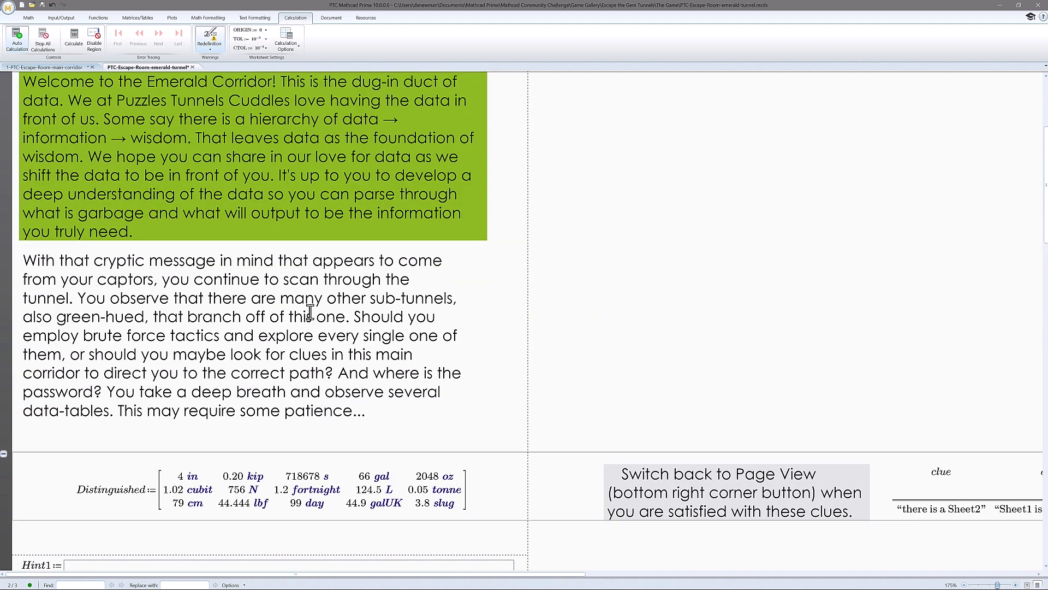
pyautogui.scroll(-4, 344, 381)
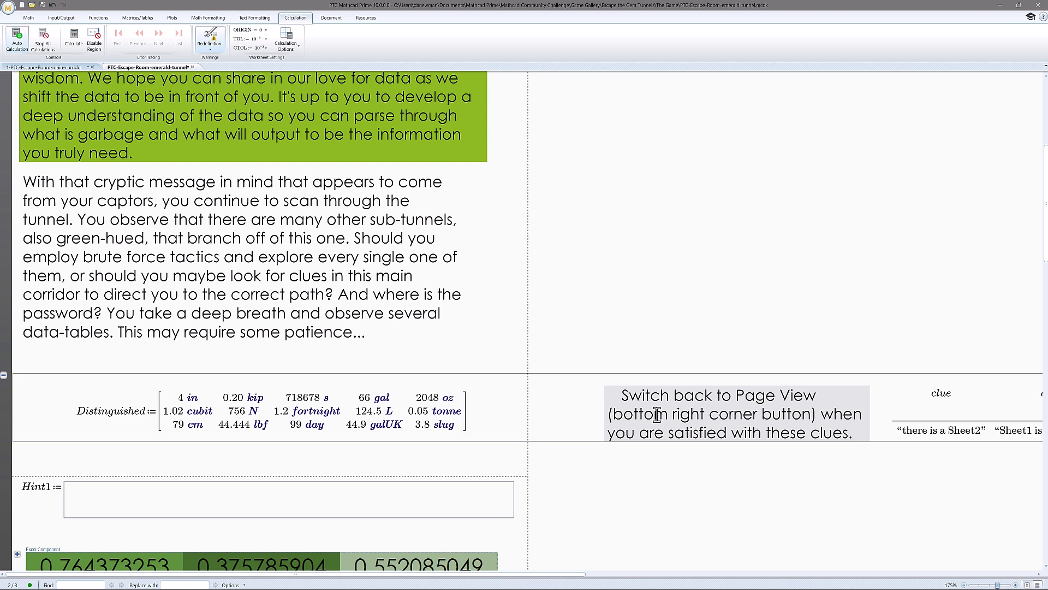
pyautogui.click(1027, 585)
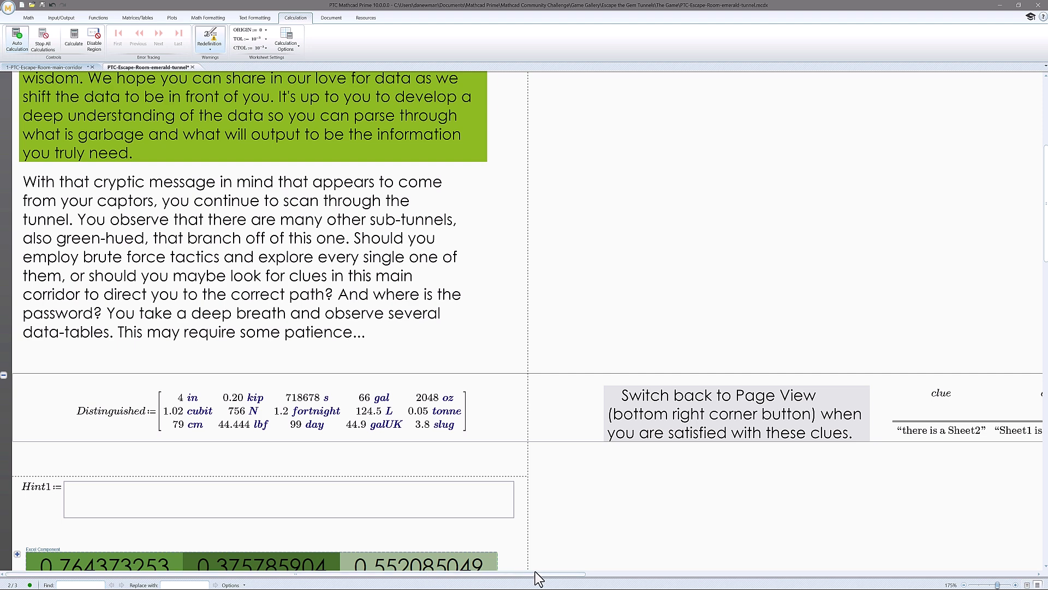
pyautogui.moveTo(567, 574); pyautogui.dragTo(981, 559)
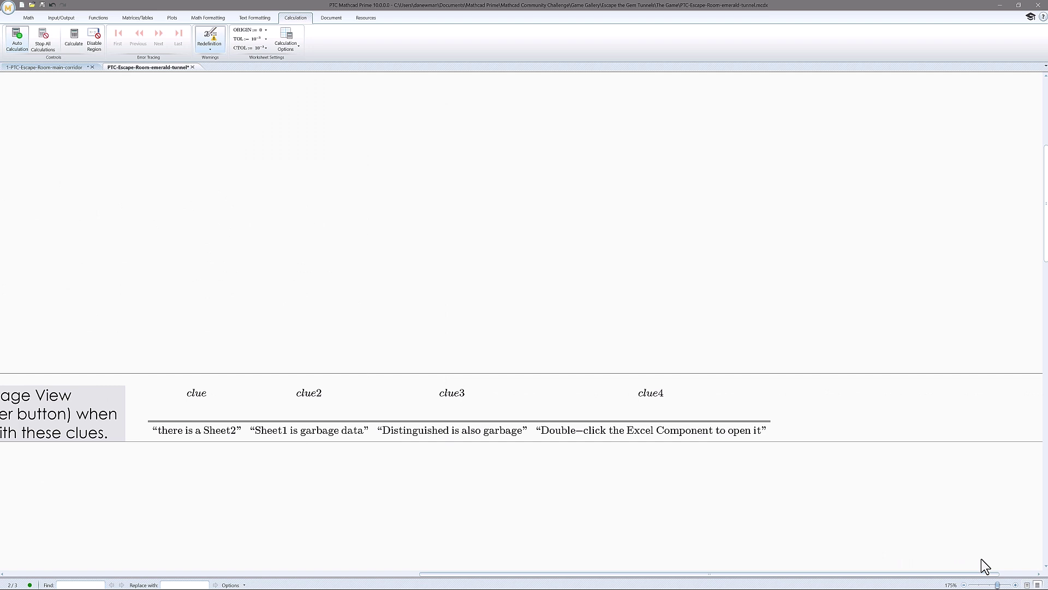
pyautogui.moveTo(981, 559); pyautogui.dragTo(416, 532)
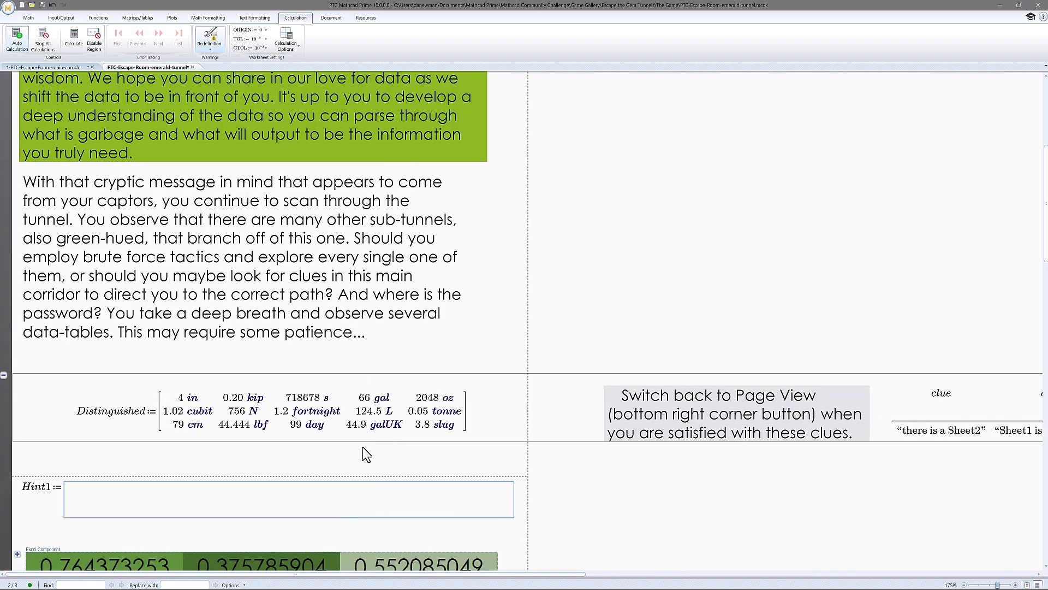
pyautogui.scroll(-1, 363, 451)
pyautogui.scroll(-8, 363, 448)
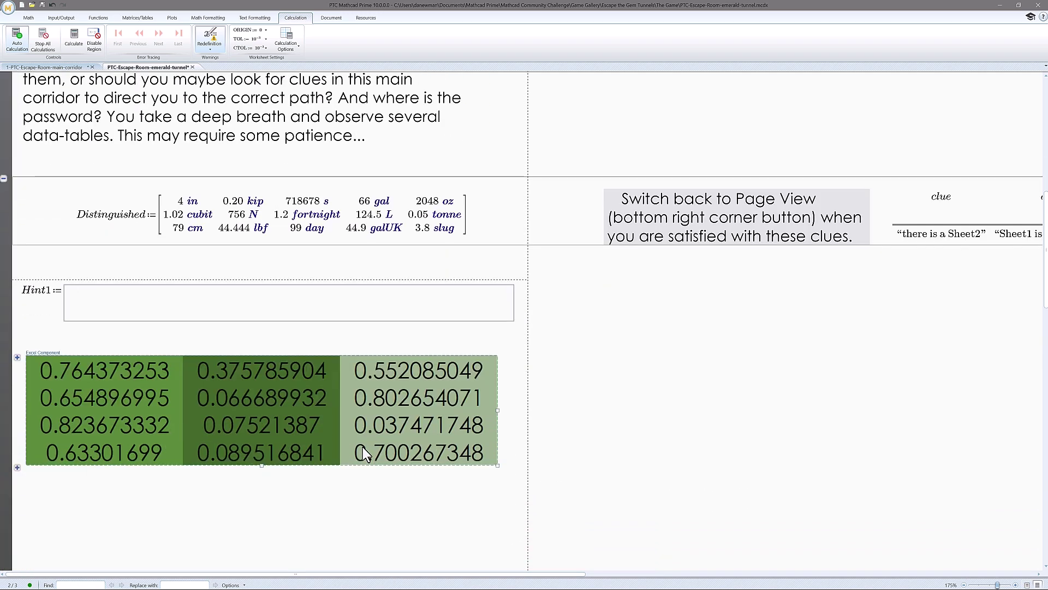
pyautogui.scroll(-4, 362, 448)
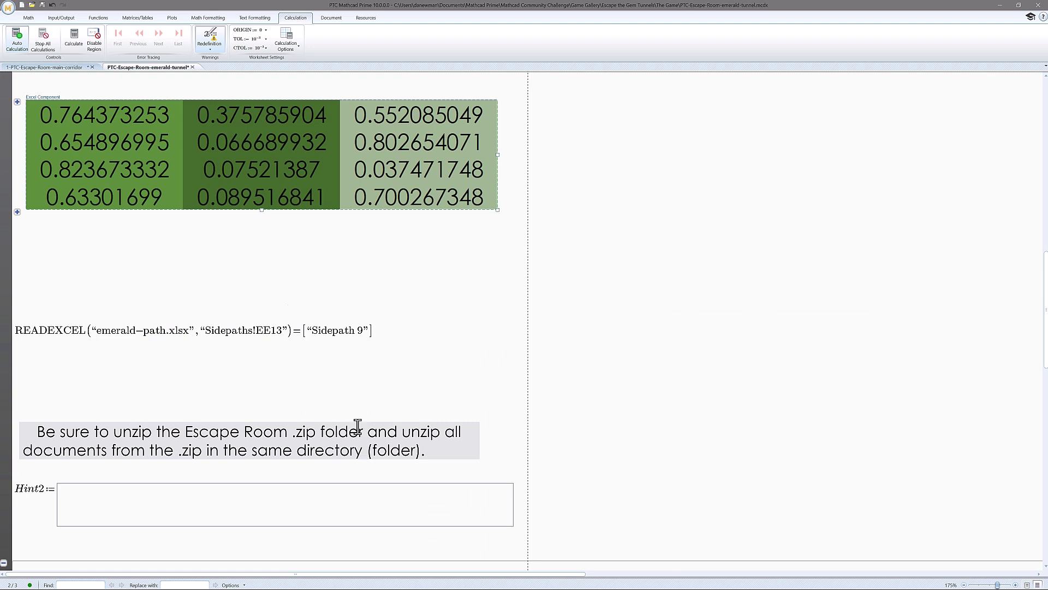
# Switch the Emerald Tunnel worksheet to Page view at the section that links to the sidepaths.
pyautogui.scroll(-6, 362, 433)
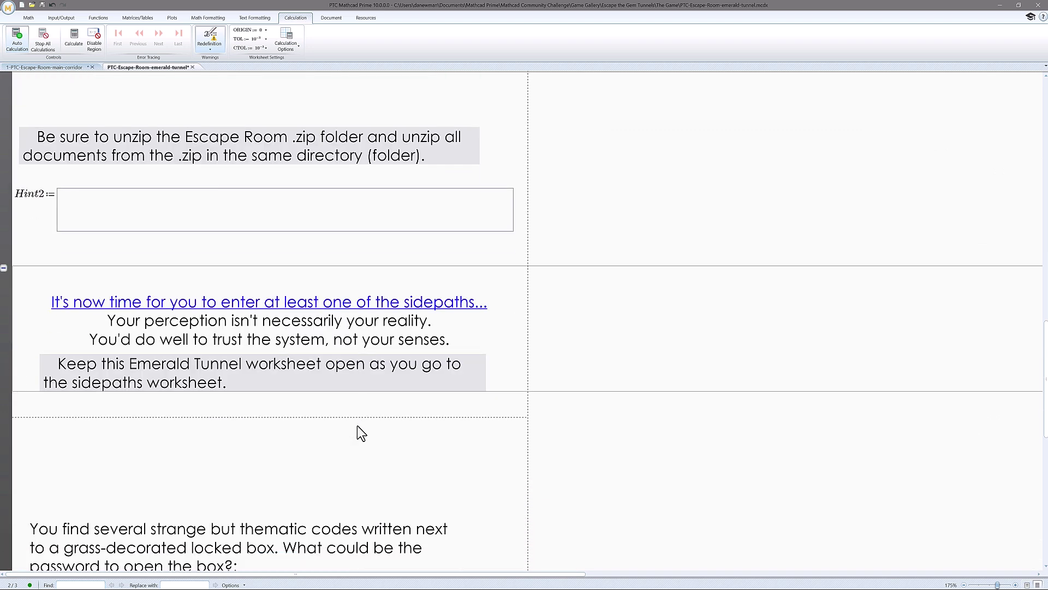
pyautogui.scroll(-1, 361, 433)
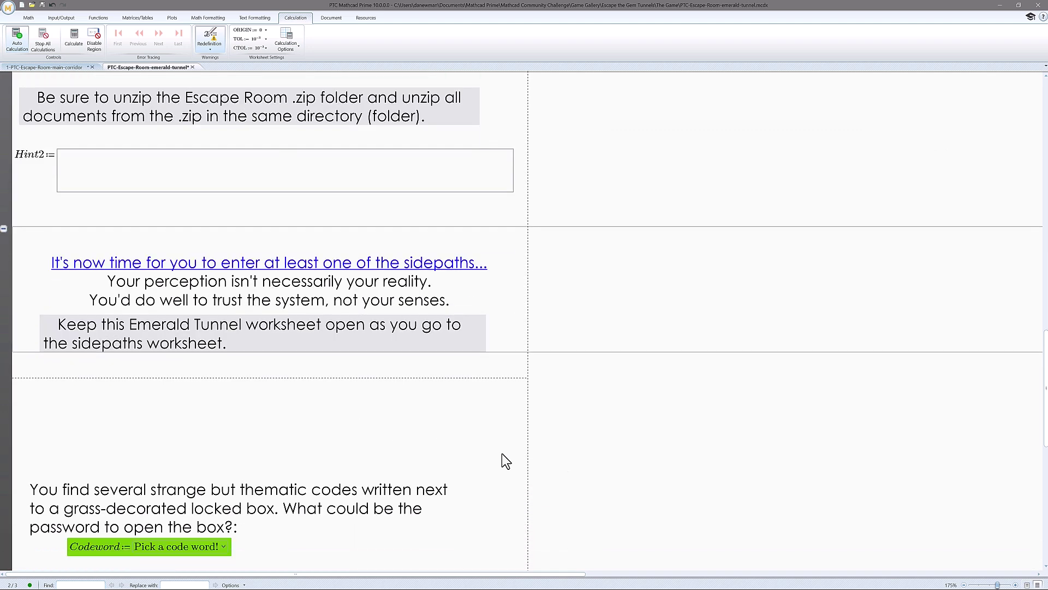
pyautogui.click(1027, 585)
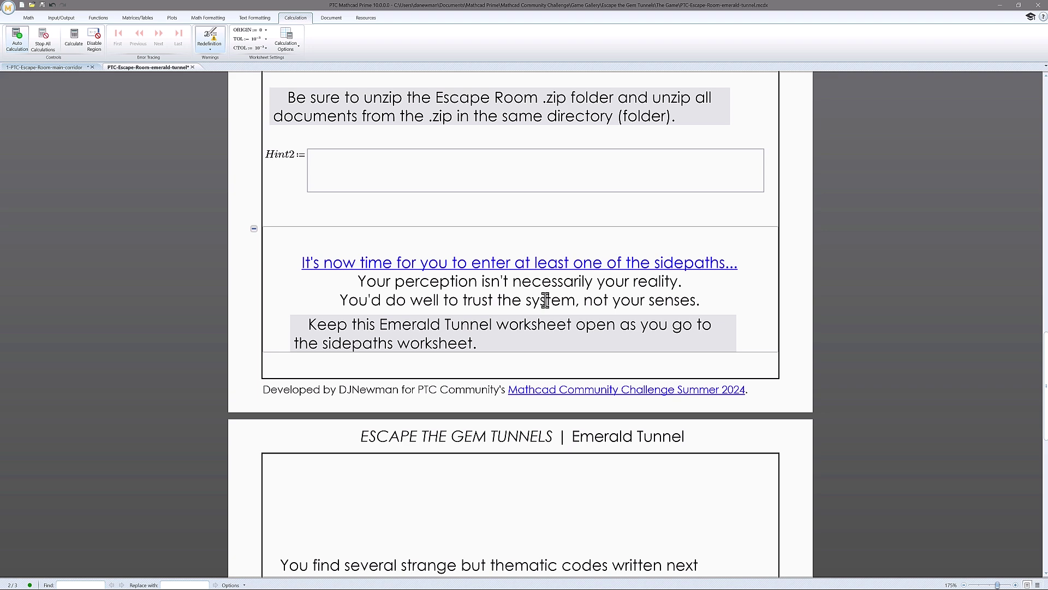
# Open the emerald sidepaths worksheet through the link "It's now time for you to enter at least one of the sidepaths...".
pyautogui.scroll(-4, 545, 300)
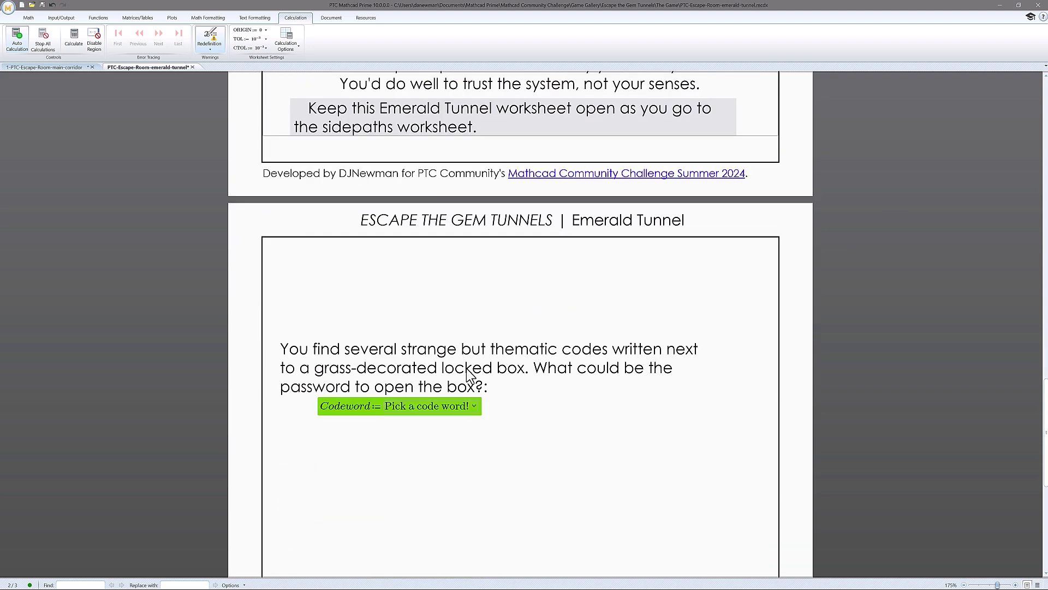
pyautogui.scroll(4, 466, 368)
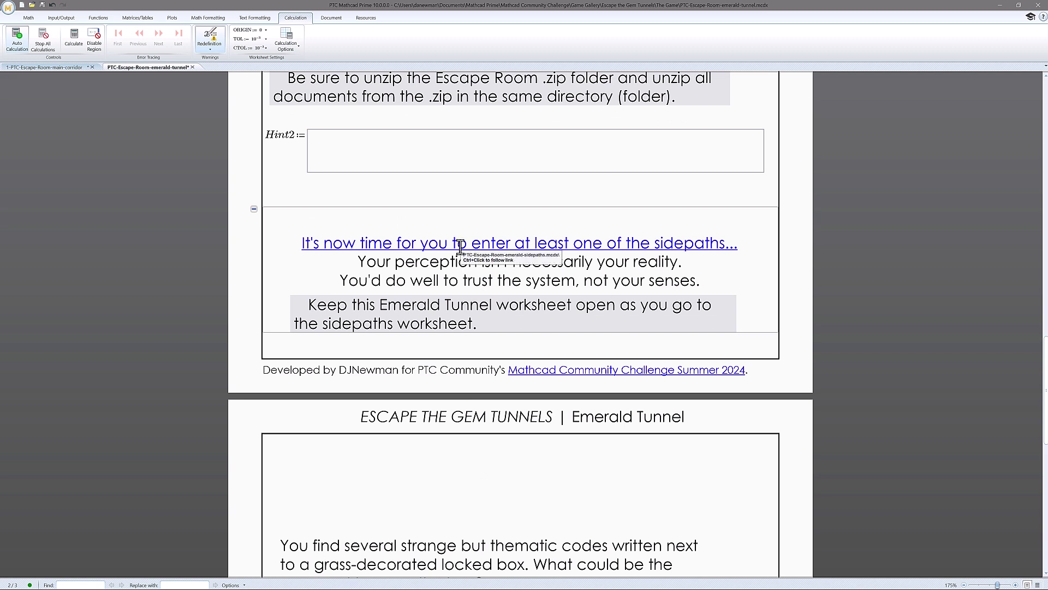
pyautogui.click(459, 244)
pyautogui.rightClick(469, 254)
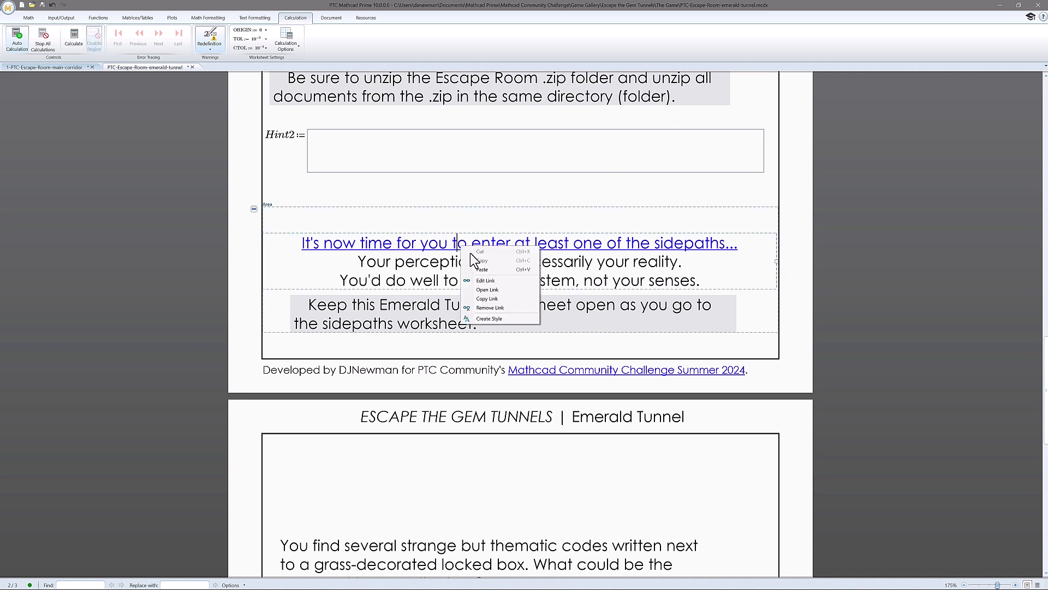
pyautogui.click(486, 290)
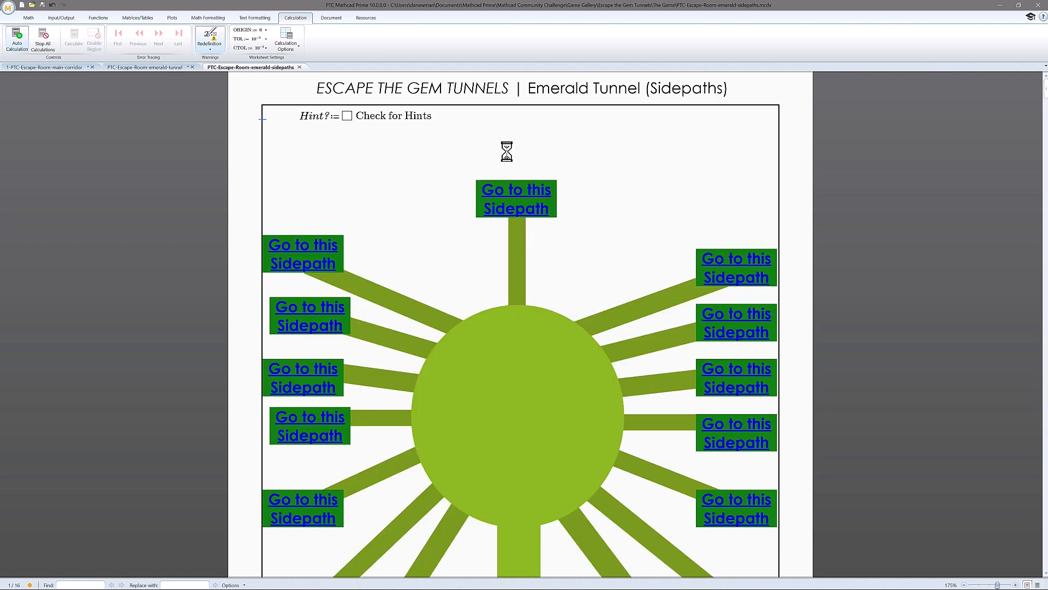
# Examine the radial map of sidepath links and the first sidepath page below it, and return to the map.
pyautogui.scroll(-4, 520, 163)
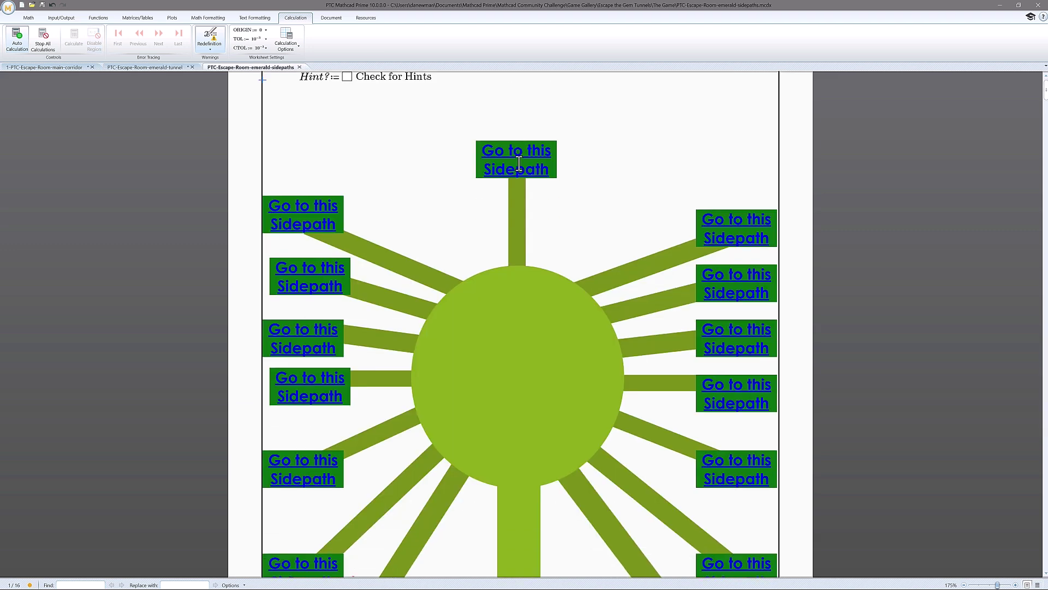
pyautogui.scroll(-6, 519, 162)
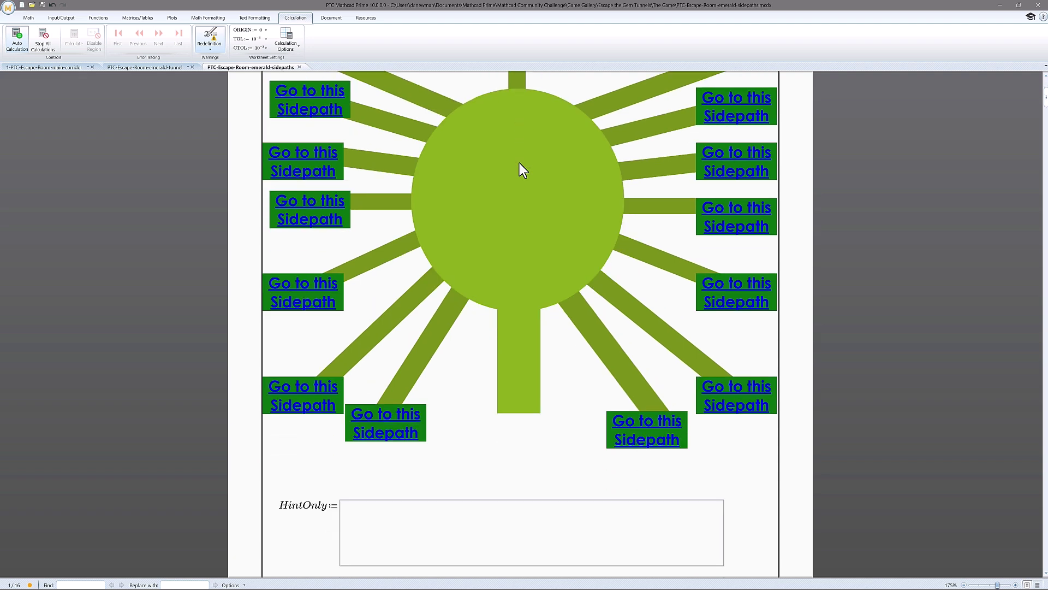
pyautogui.scroll(-8, 519, 163)
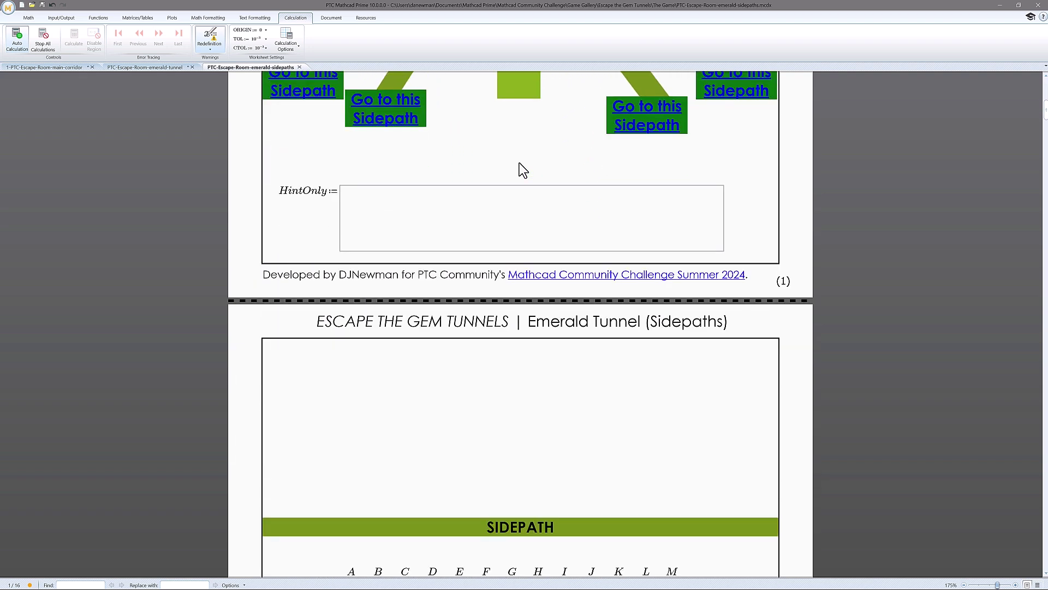
pyautogui.scroll(-5, 519, 164)
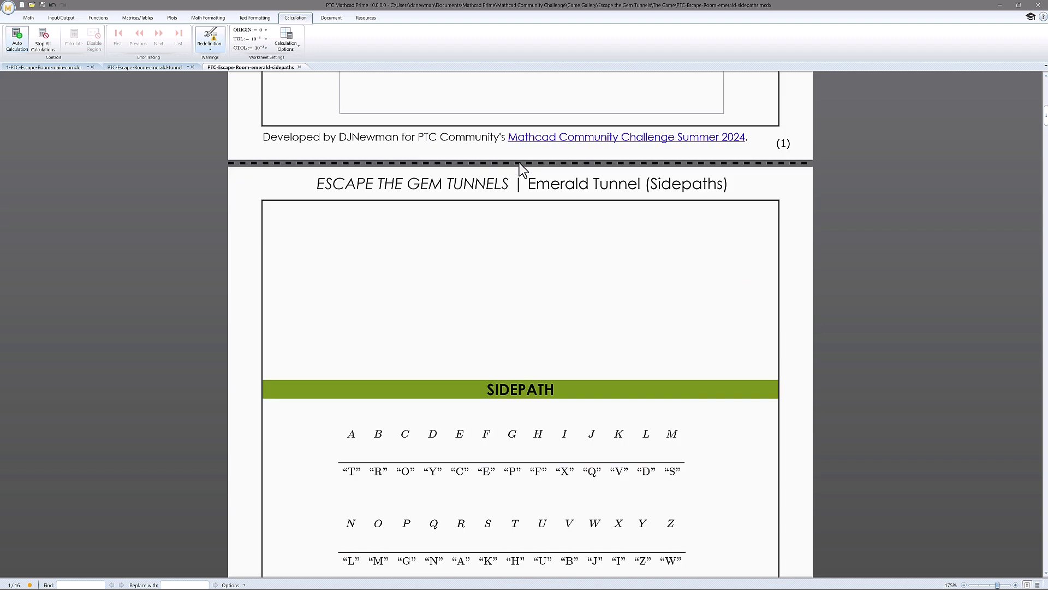
pyautogui.scroll(6, 519, 162)
pyautogui.scroll(7, 519, 162)
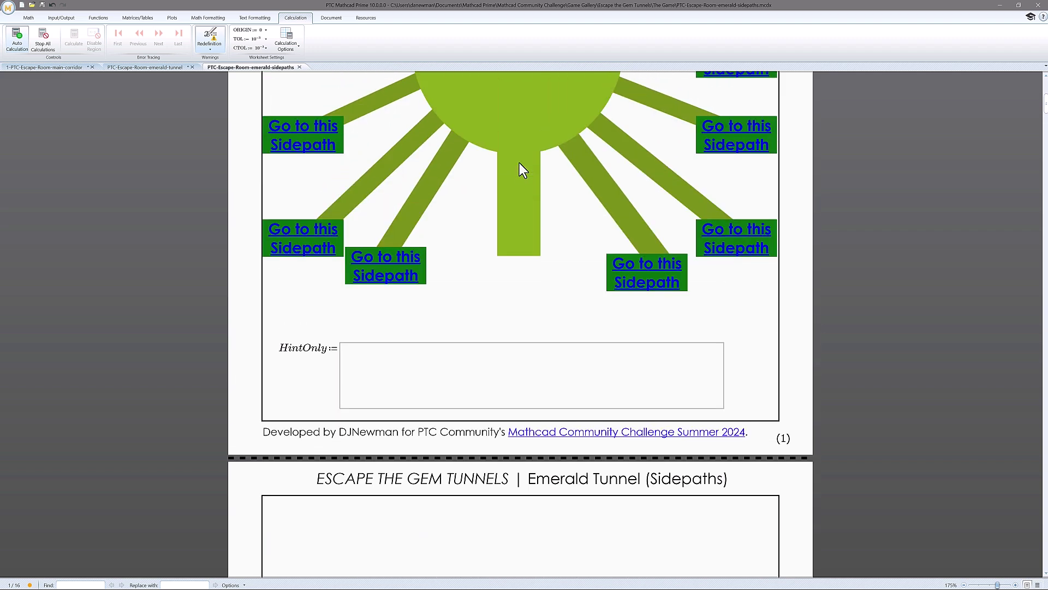
pyautogui.scroll(5, 520, 163)
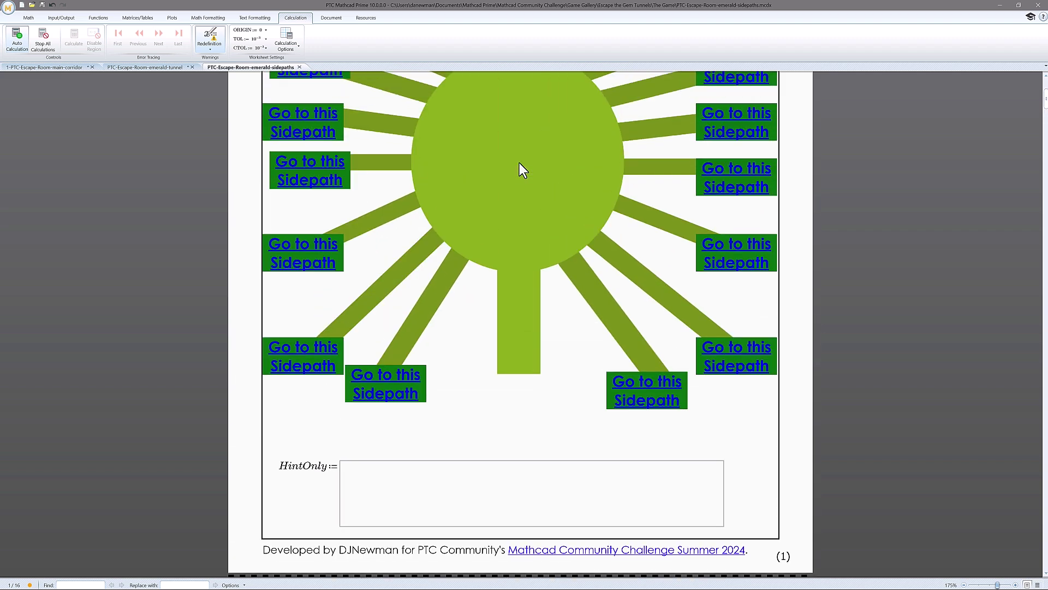
pyautogui.scroll(2, 519, 163)
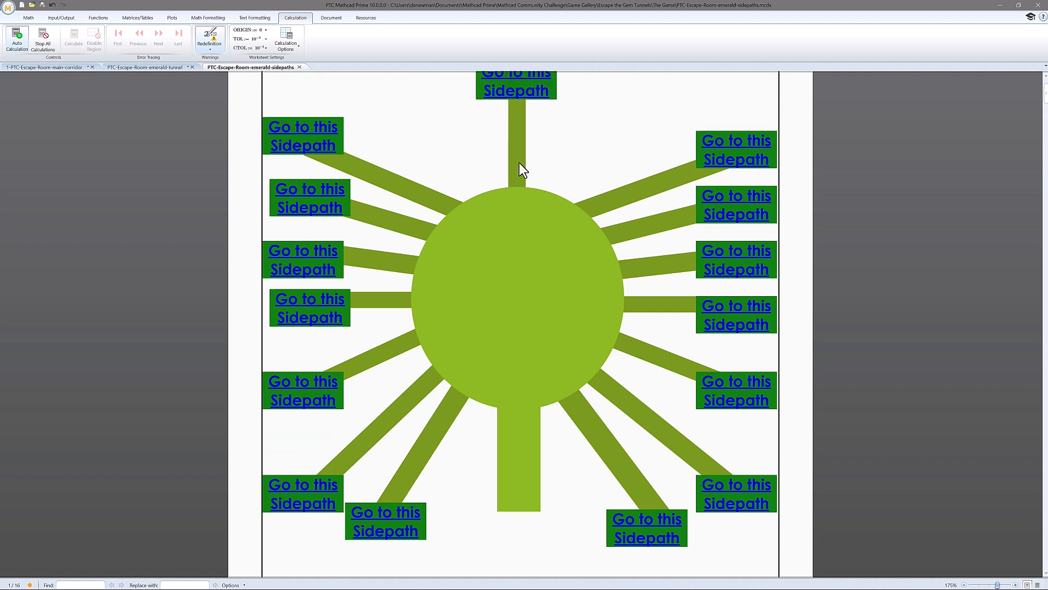
pyautogui.scroll(2, 520, 169)
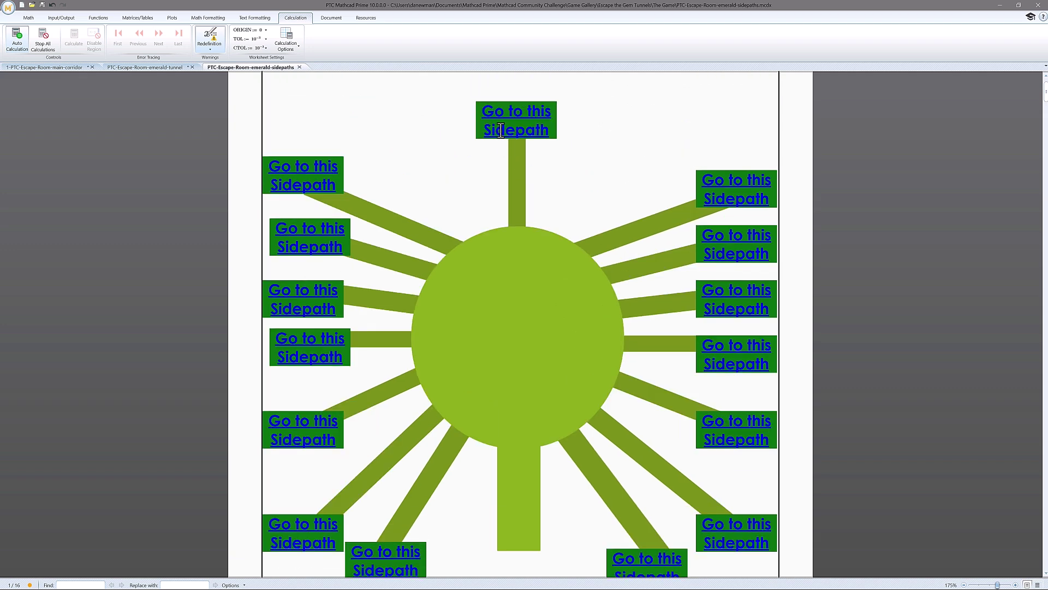
pyautogui.rightClick(501, 131)
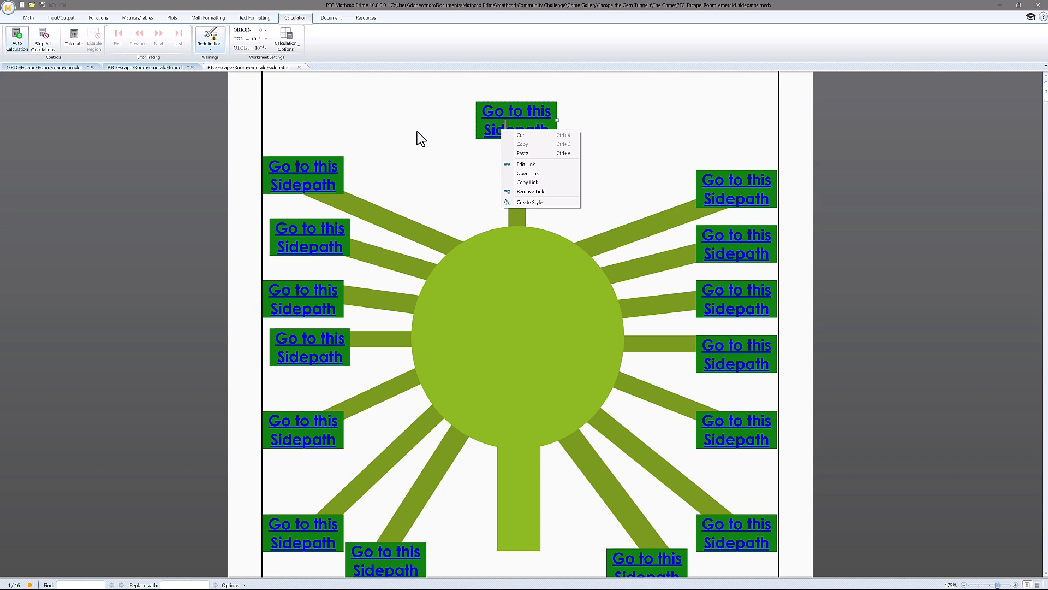
pyautogui.click(440, 142)
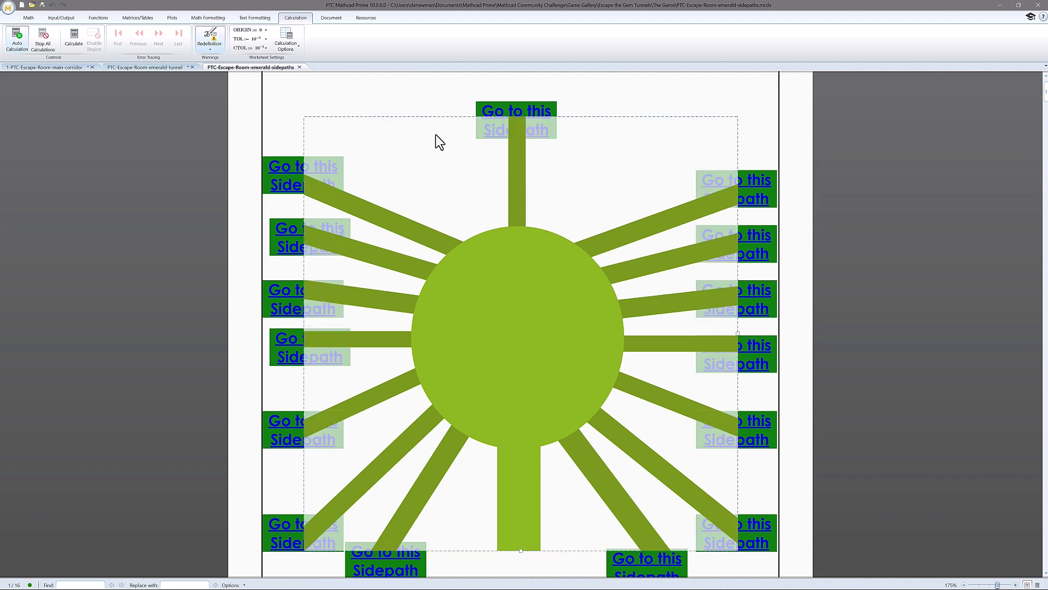
pyautogui.click(517, 109)
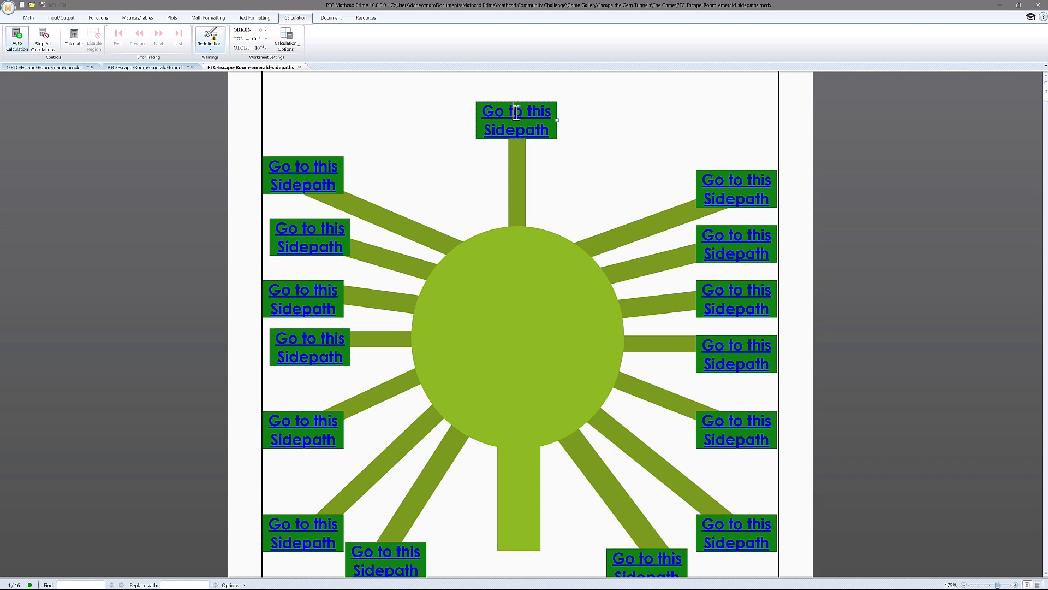
pyautogui.click(716, 179)
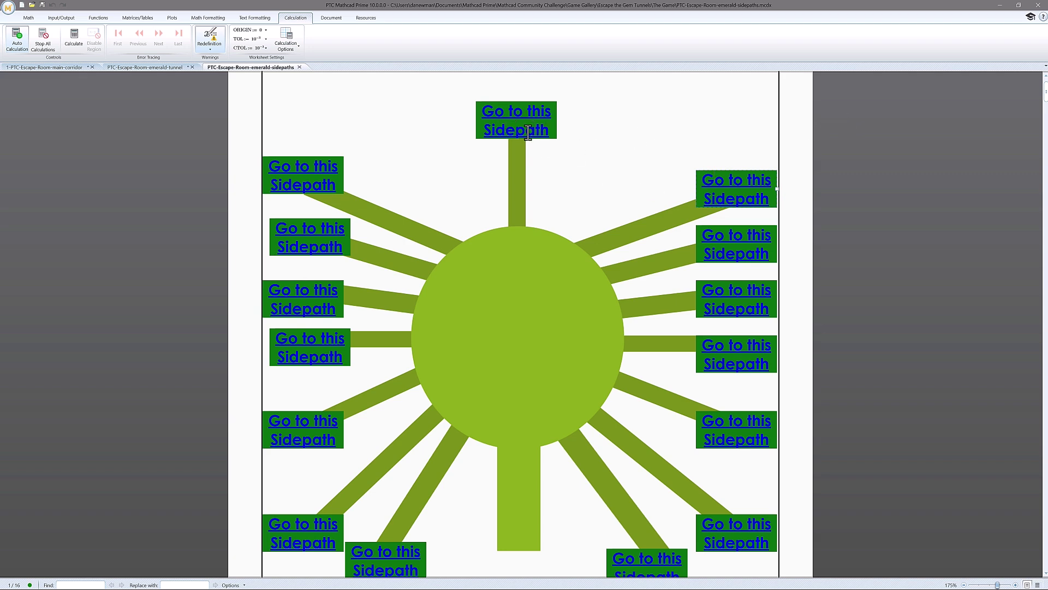
# Follow the second link from the top on the map's right side and view that sidepath's letter table and READEXCEL clue.
pyautogui.keyDown('ctrl'); pyautogui.click(741, 243); pyautogui.keyUp('ctrl')
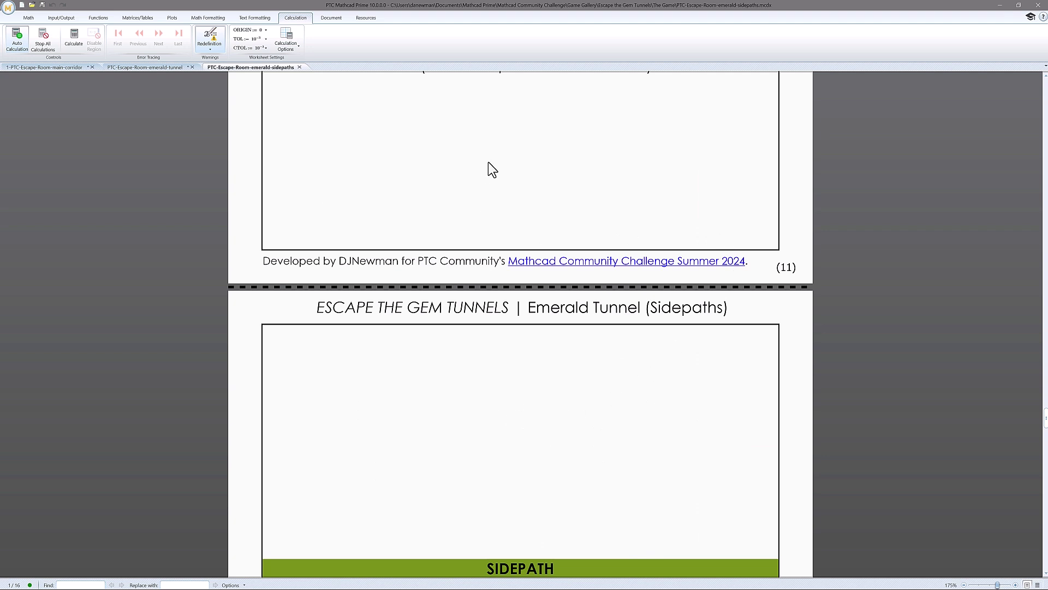
pyautogui.scroll(-3, 573, 361)
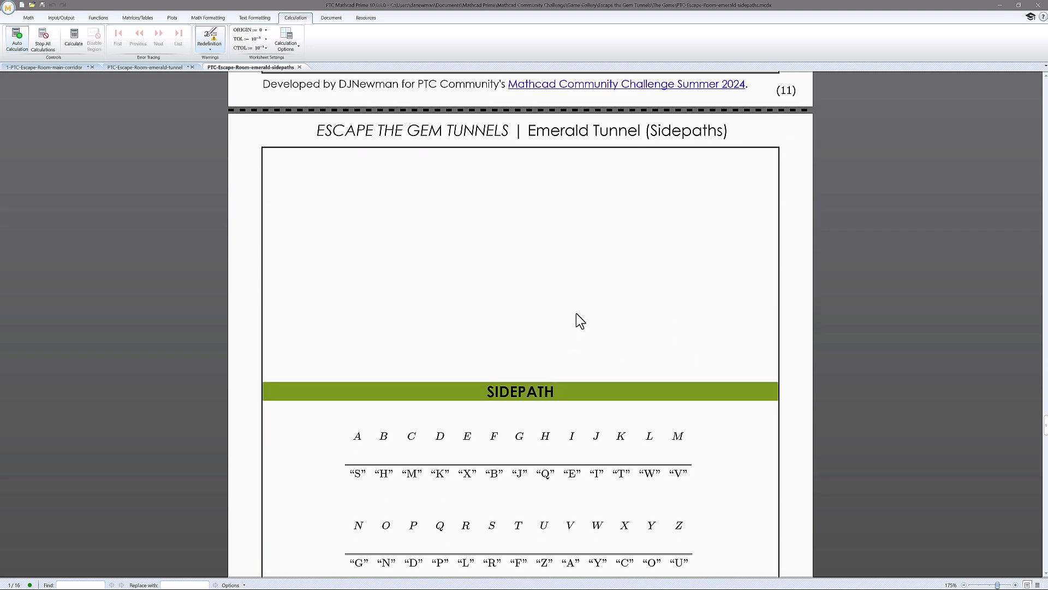
pyautogui.scroll(-3, 587, 292)
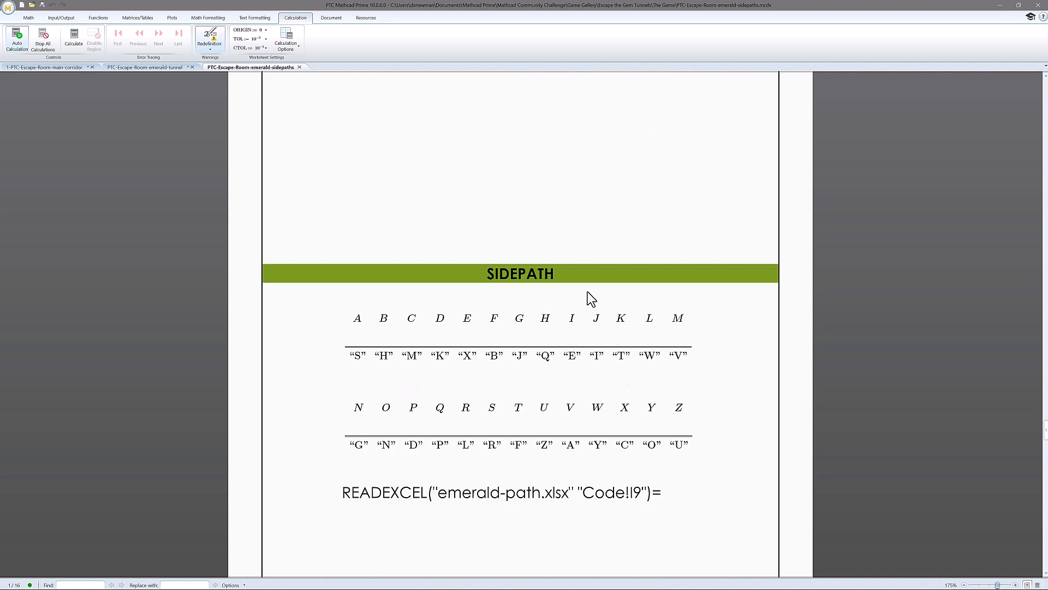
pyautogui.scroll(-1, 588, 297)
pyautogui.scroll(-1, 588, 291)
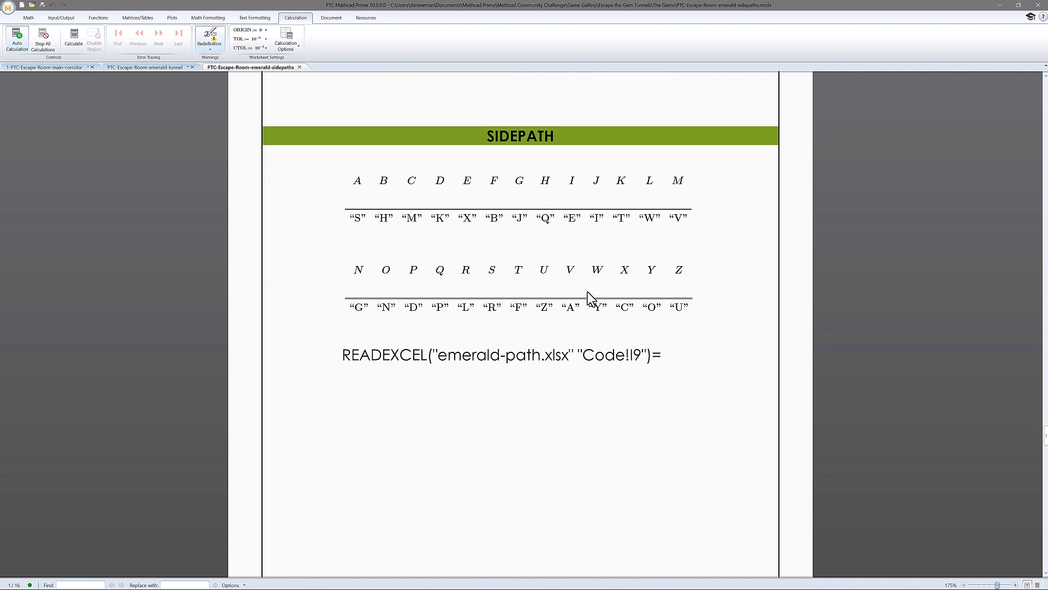
pyautogui.scroll(1, 587, 291)
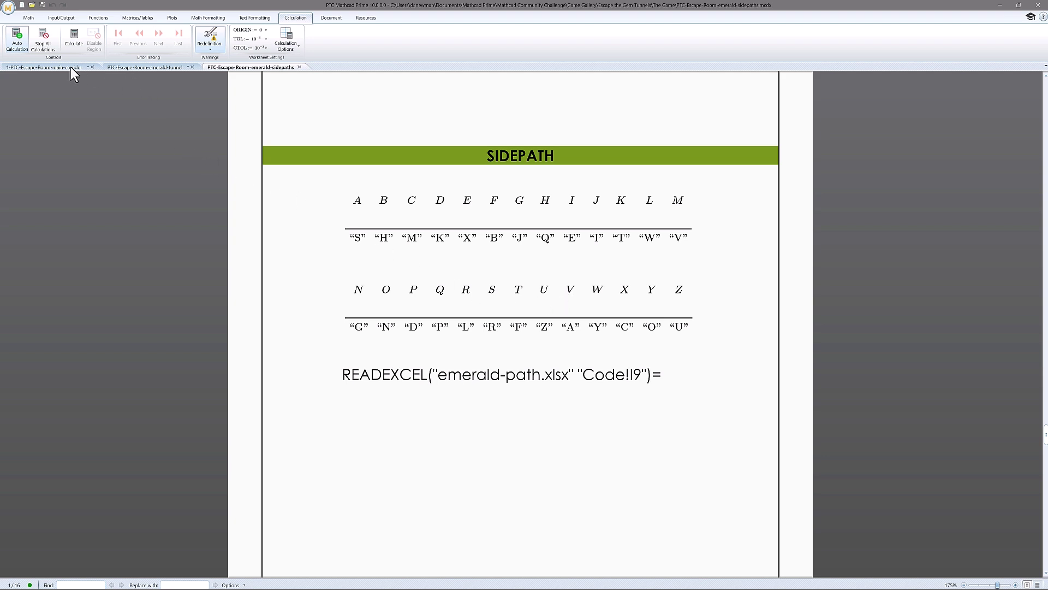
# Return to the Emerald Tunnel worksheet and go to the Codeword selector of the locked-box question.
pyautogui.click(125, 68)
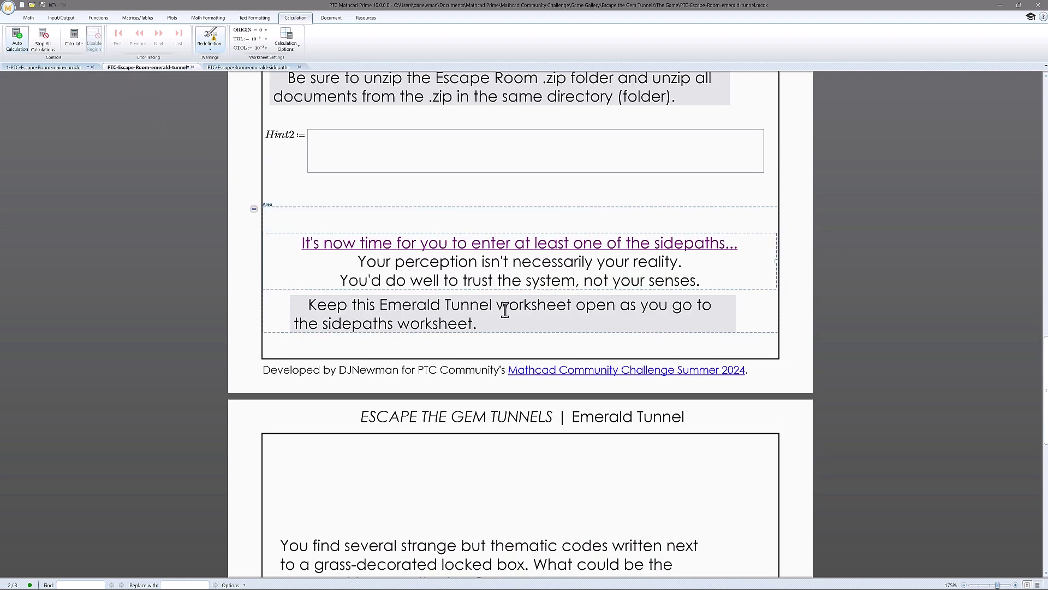
pyautogui.scroll(3, 515, 313)
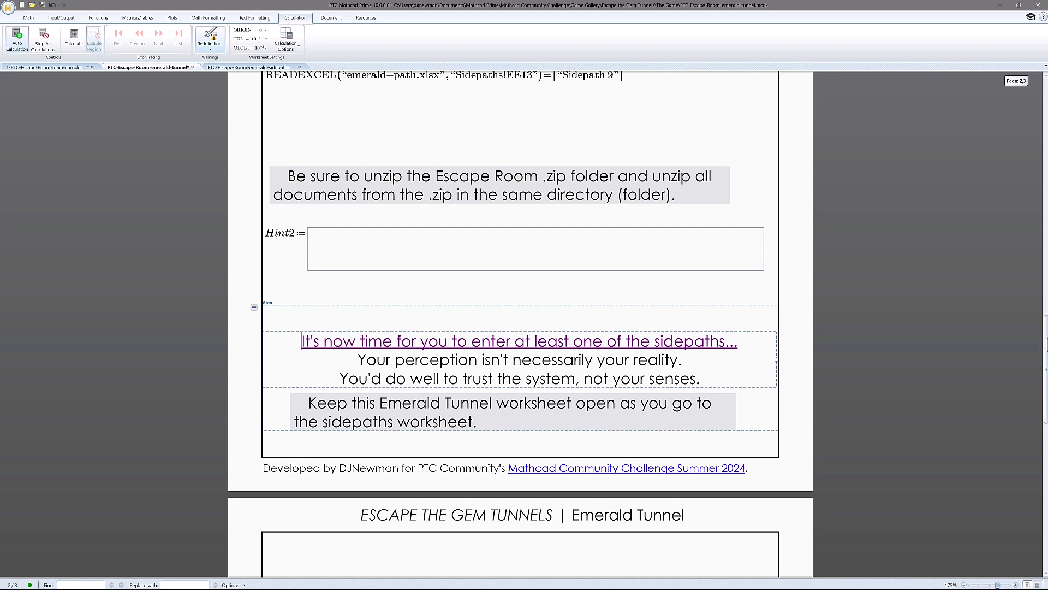
pyautogui.scroll(-3, 1046, 345)
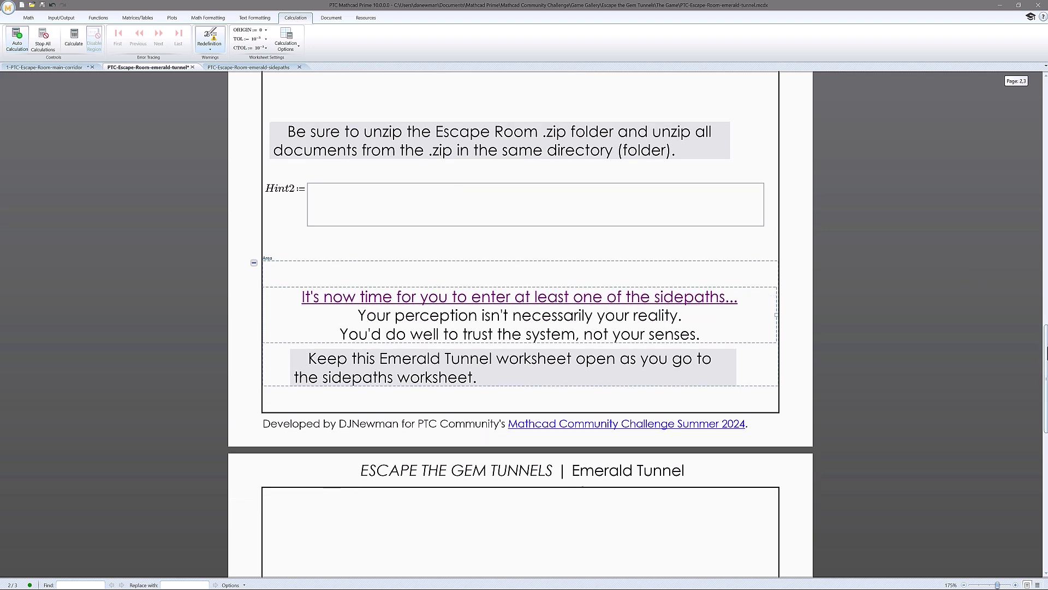
pyautogui.scroll(-9, 1047, 421)
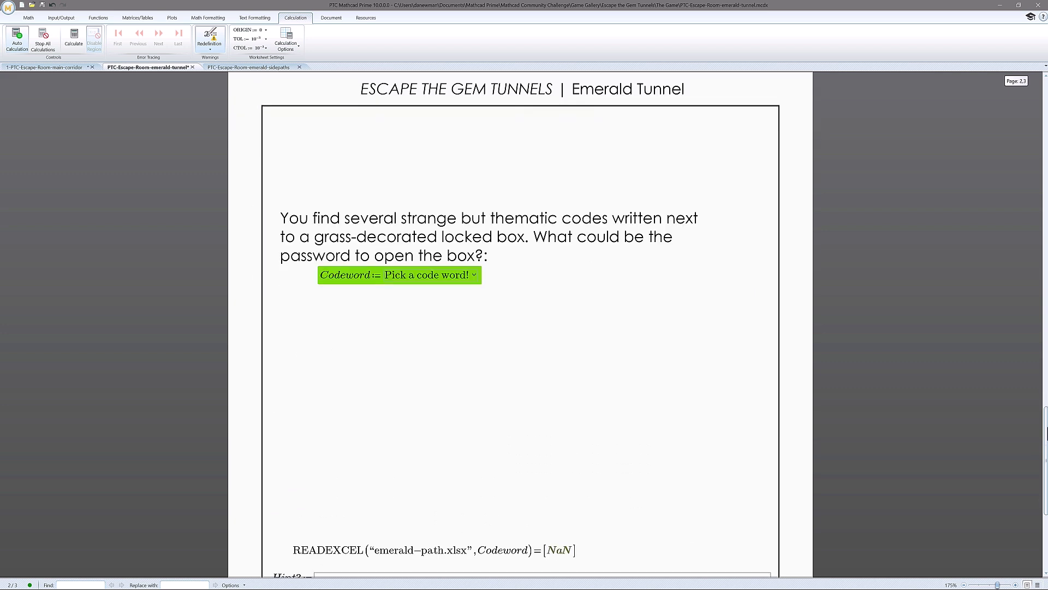
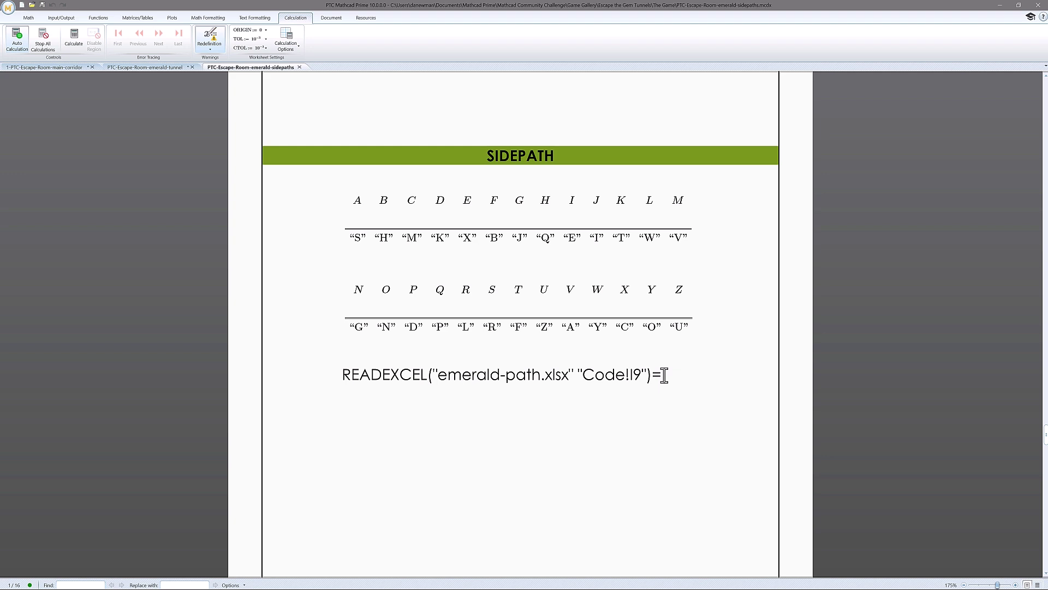
# Look through the Codeword options in the Emerald Tunnel worksheet and recheck the READEXCEL clue in the sidepaths worksheet.
pyautogui.click(126, 67)
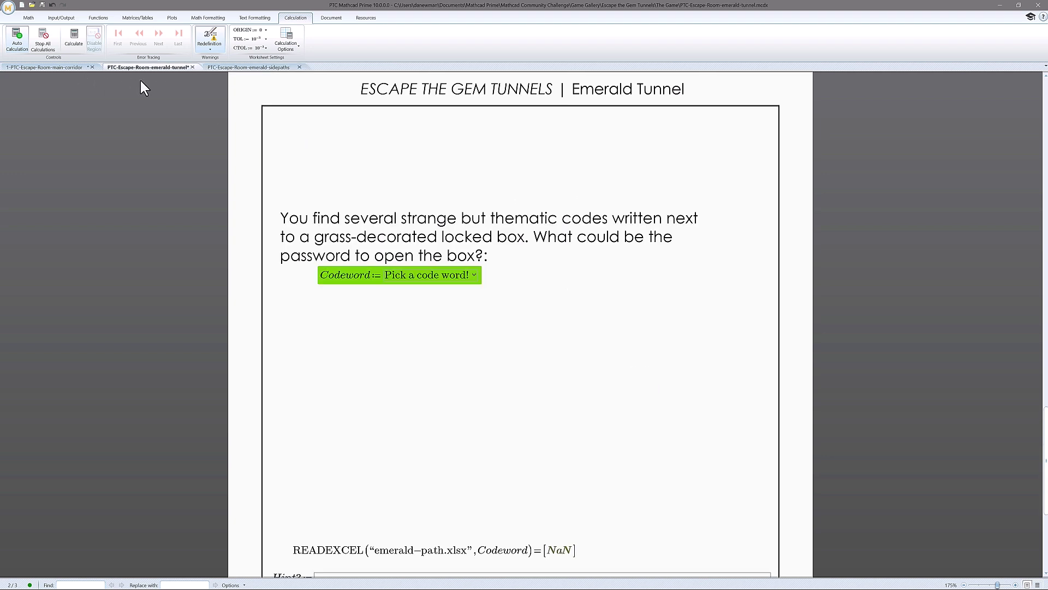
pyautogui.click(477, 276)
pyautogui.scroll(-4, 459, 345)
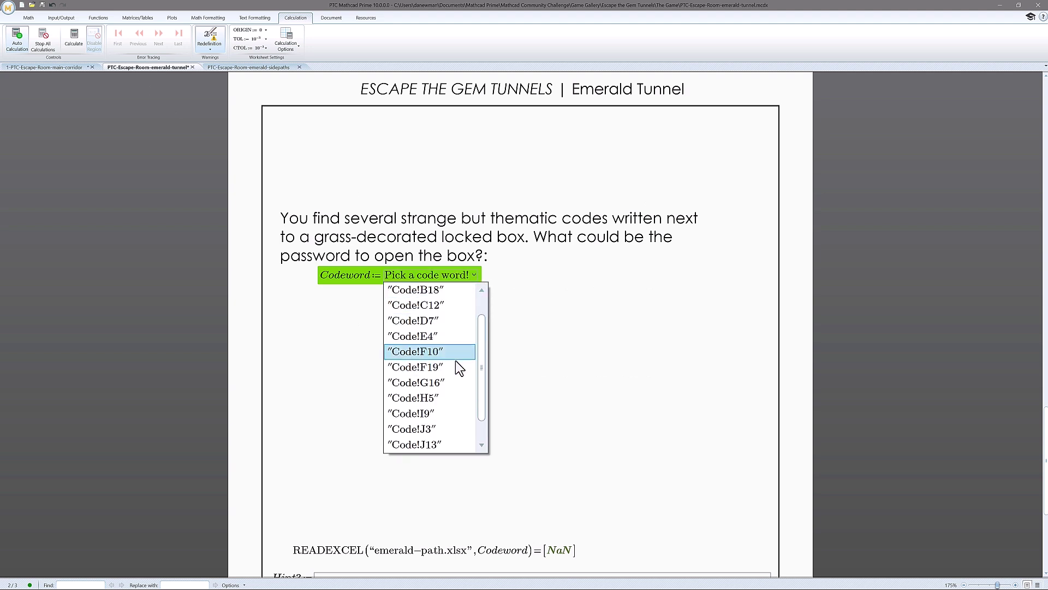
pyautogui.scroll(1, 456, 360)
pyautogui.scroll(2, 455, 360)
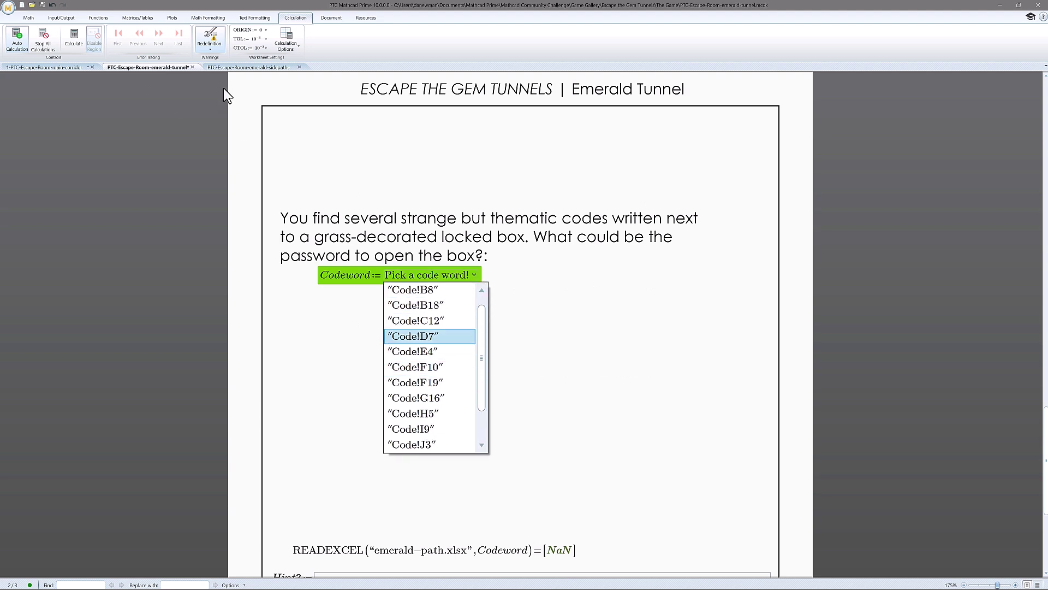
pyautogui.click(251, 68)
pyautogui.click(248, 65)
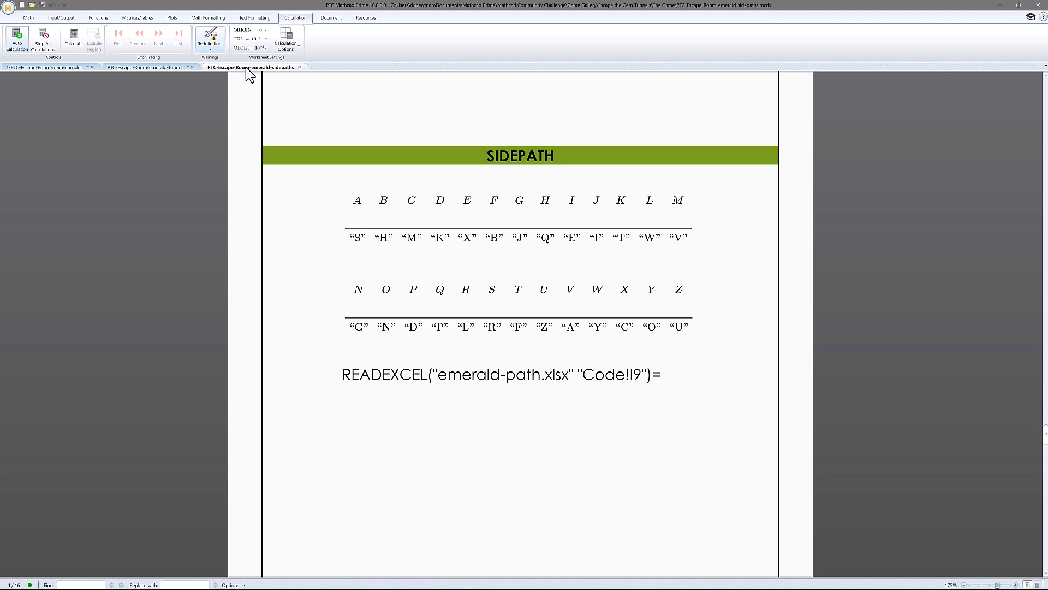
# Set the Codeword selector of the locked-box question in the Emerald Tunnel worksheet to "Code!I9".
pyautogui.click(143, 67)
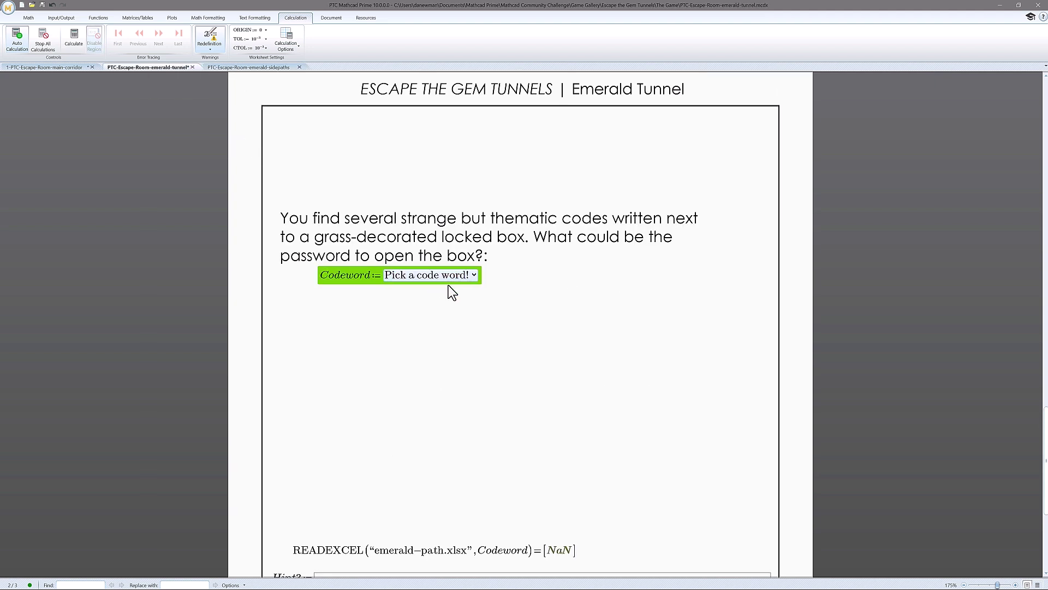
pyautogui.click(453, 275)
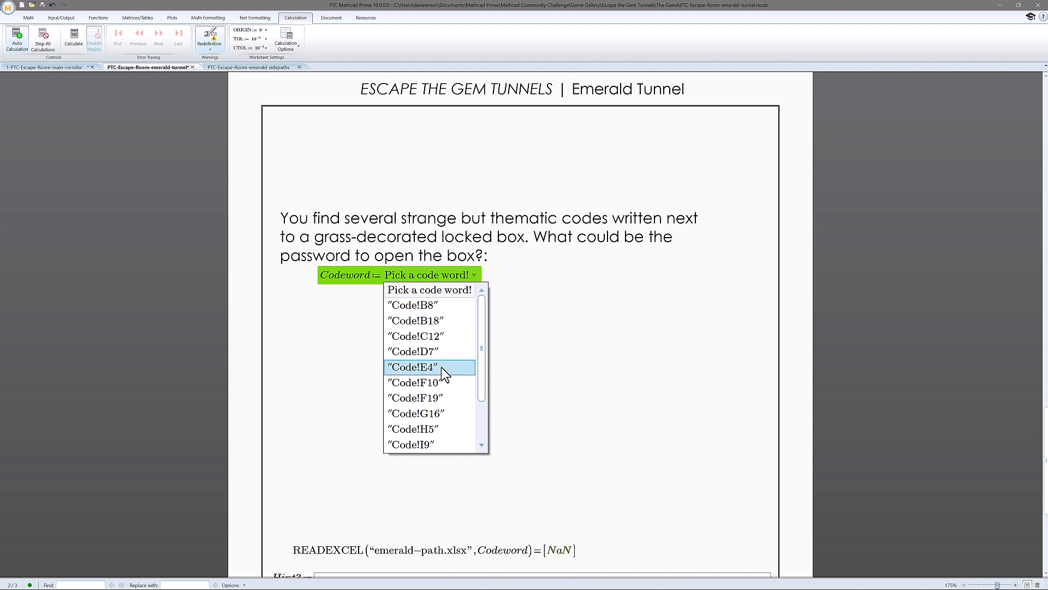
pyautogui.scroll(-2, 444, 371)
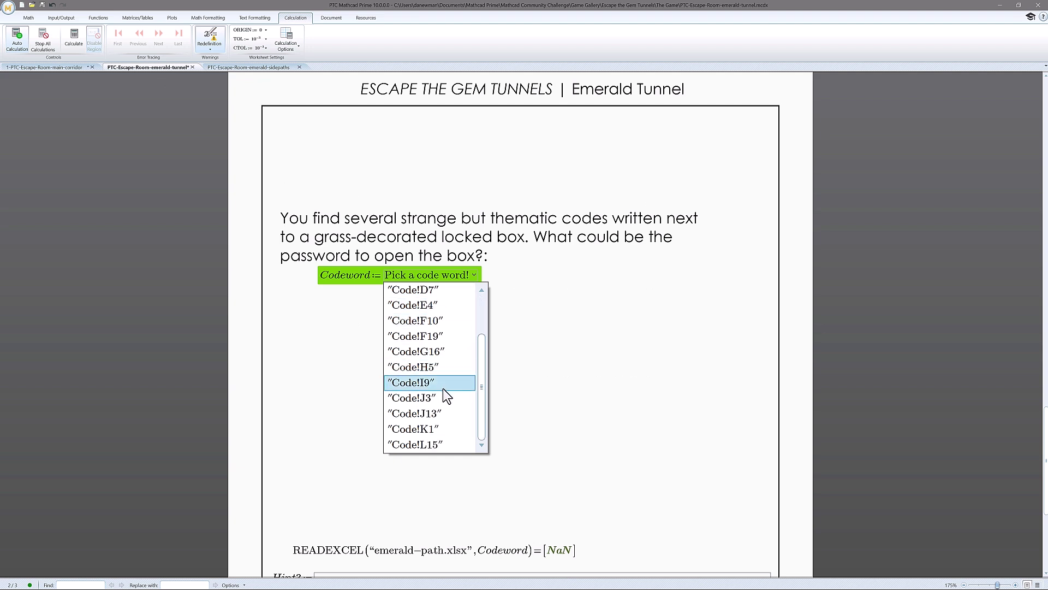
pyautogui.click(438, 384)
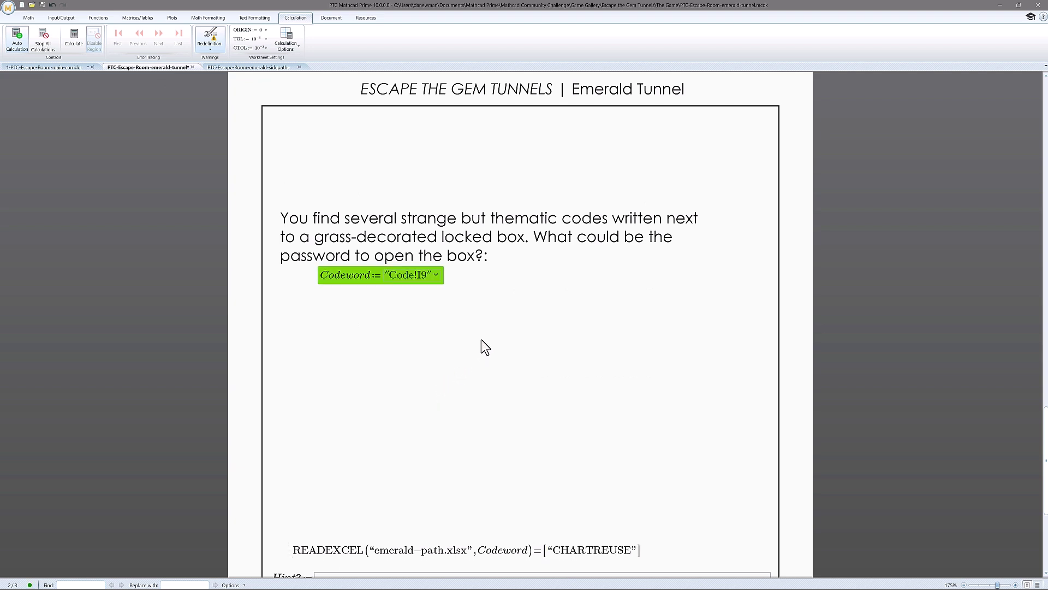
# Copy the READEXCEL result "CHARTREUSE" and paste it beneath the READEXCEL clue in the sidepaths worksheet.
pyautogui.scroll(-3, 756, 367)
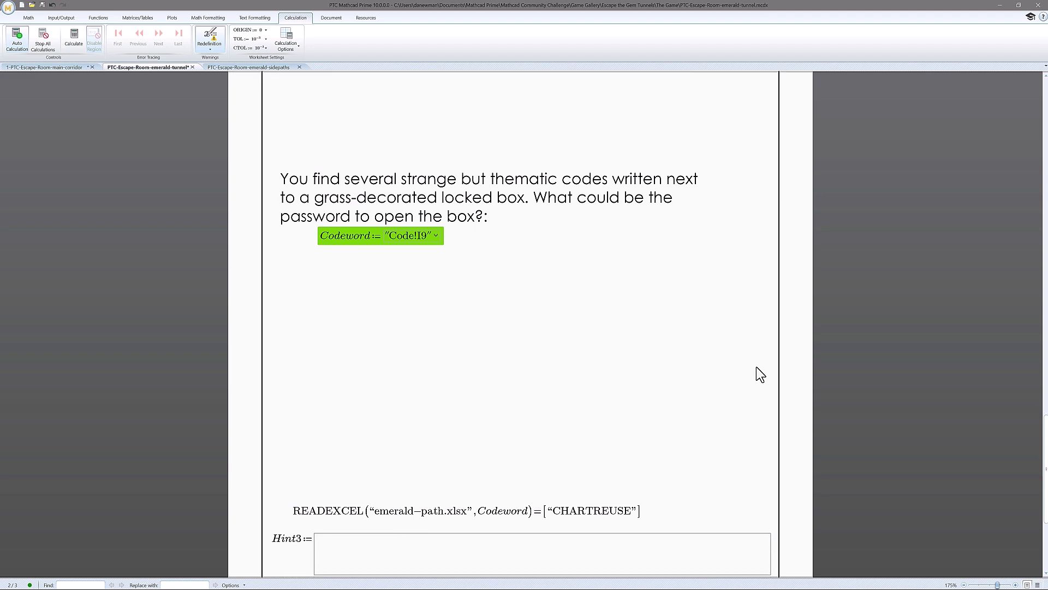
pyautogui.scroll(-1, 760, 374)
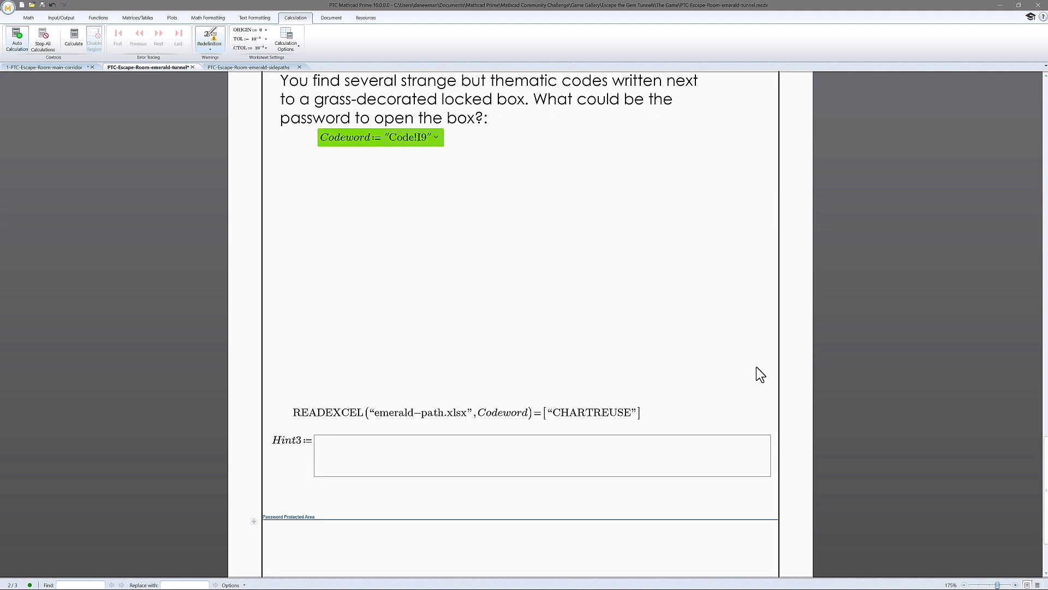
pyautogui.scroll(-4, 760, 375)
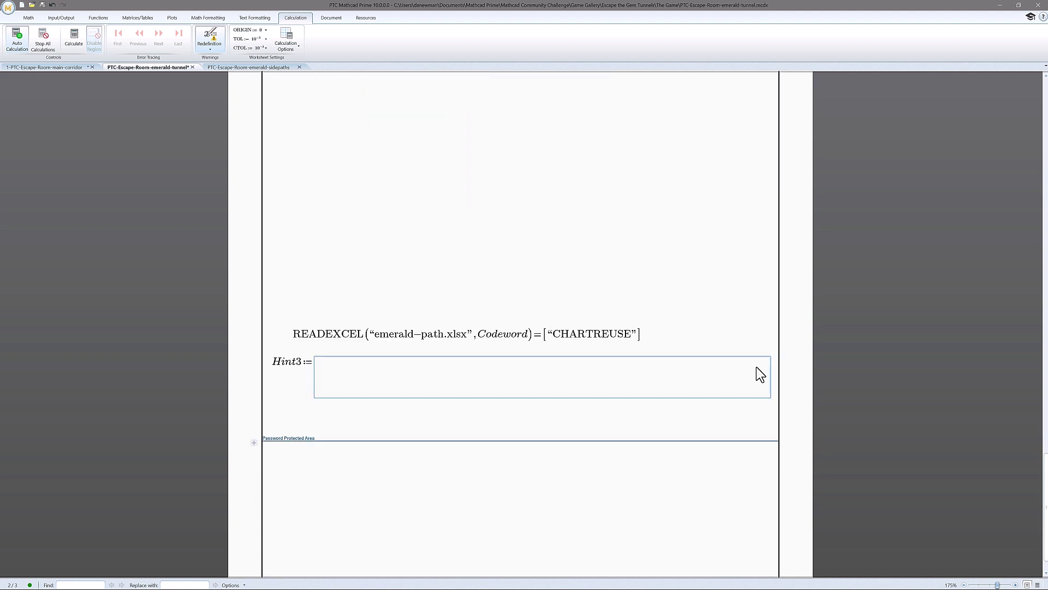
pyautogui.scroll(-2, 673, 311)
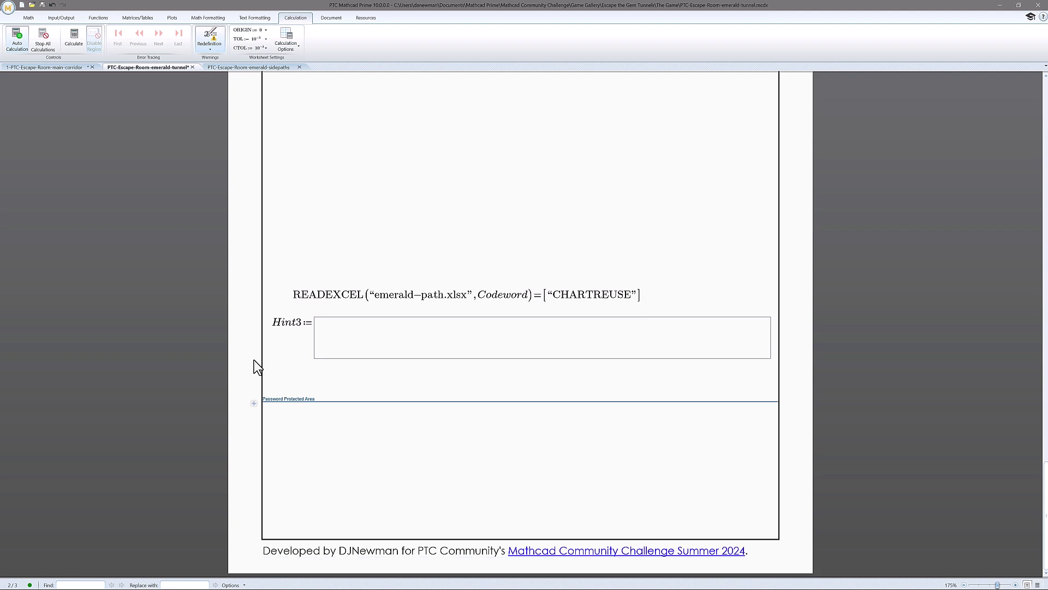
pyautogui.moveTo(254, 402)
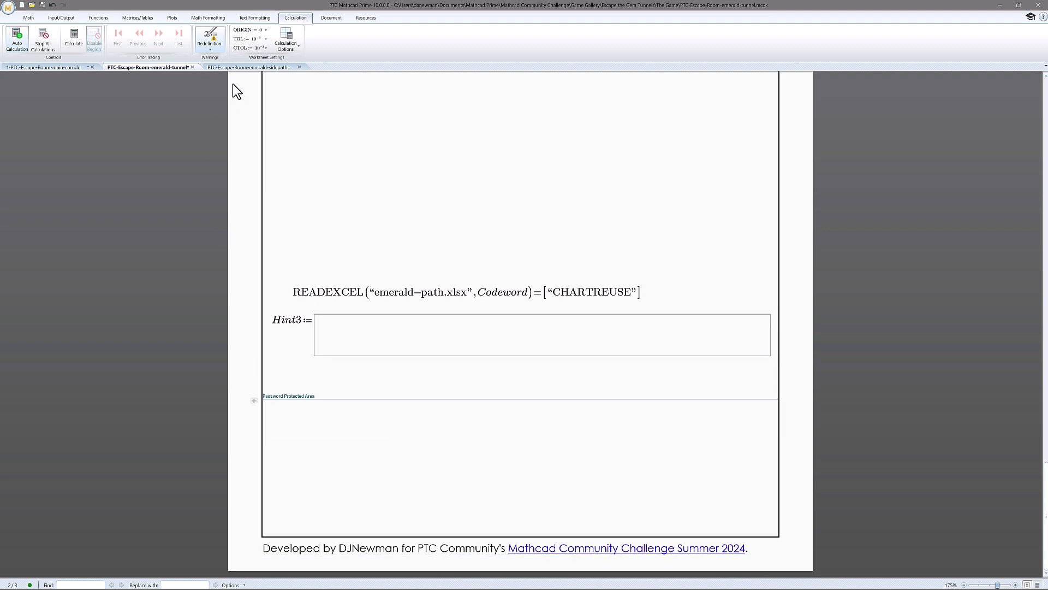
pyautogui.click(578, 293)
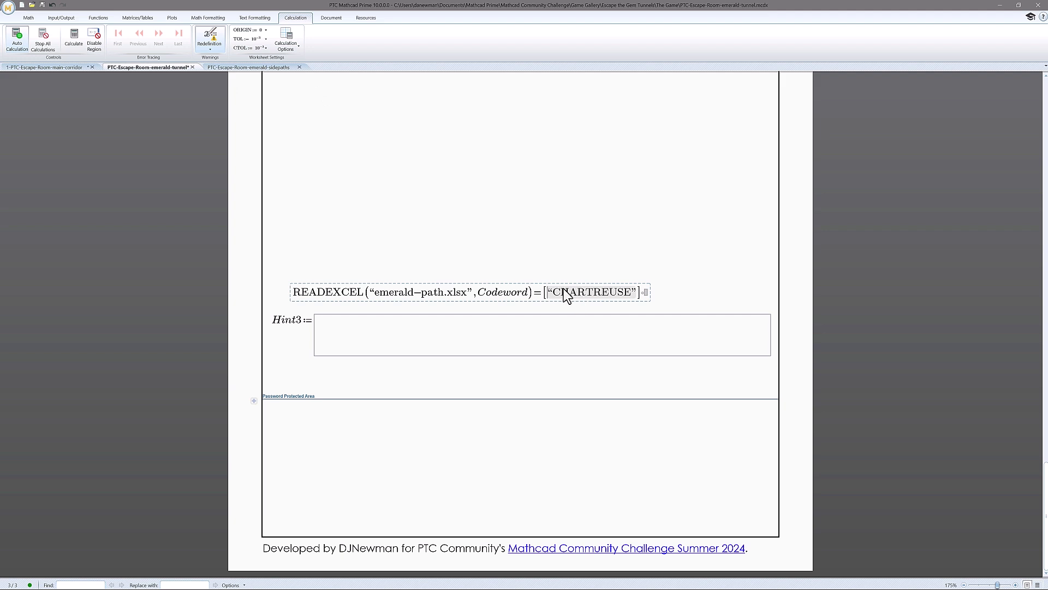
pyautogui.click(554, 292)
pyautogui.click(554, 293)
pyautogui.click(537, 240)
pyautogui.click(270, 66)
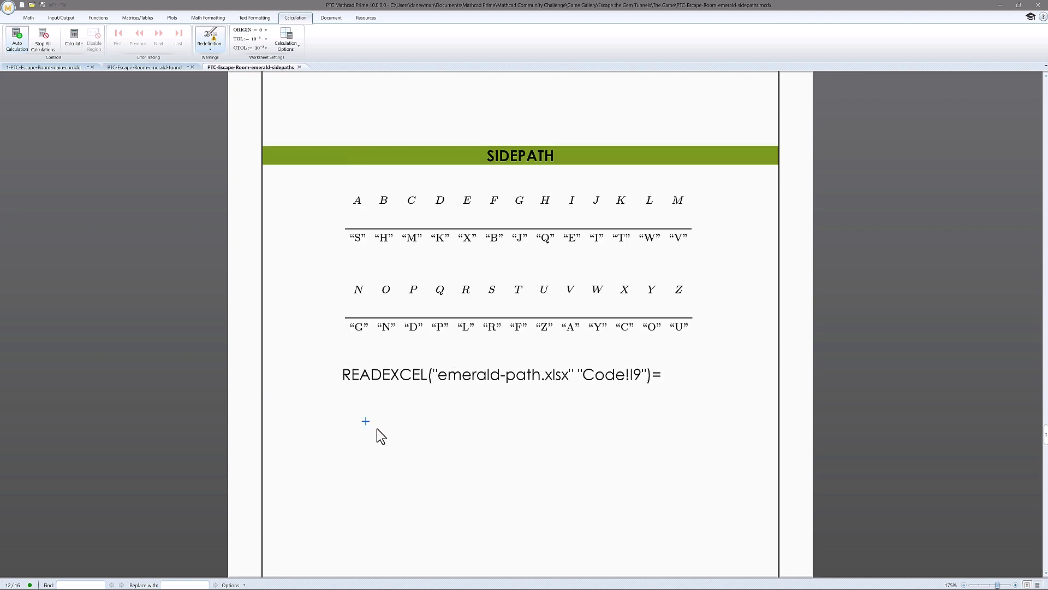
pyautogui.hotkey('ctrl', 'v')
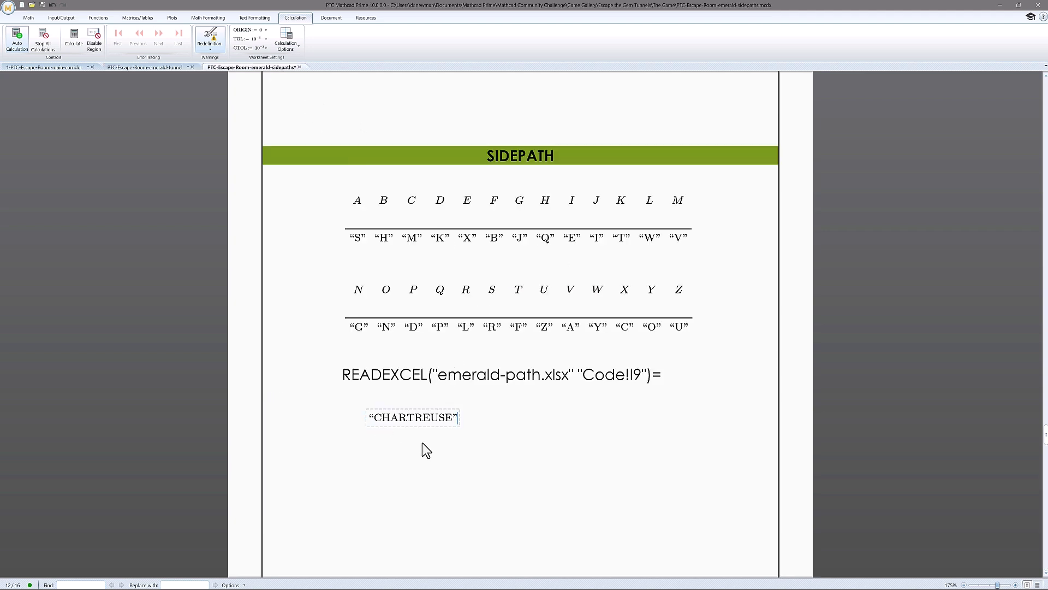
# Encode CHARTREUSE letter by letter with the sidepath's substitution table and enter the resulting password below the word.
pyautogui.click(490, 441)
pyautogui.click(379, 441)
pyautogui.write('MQ')
pyautogui.write('SLFL')
pyautogui.write('XZX')
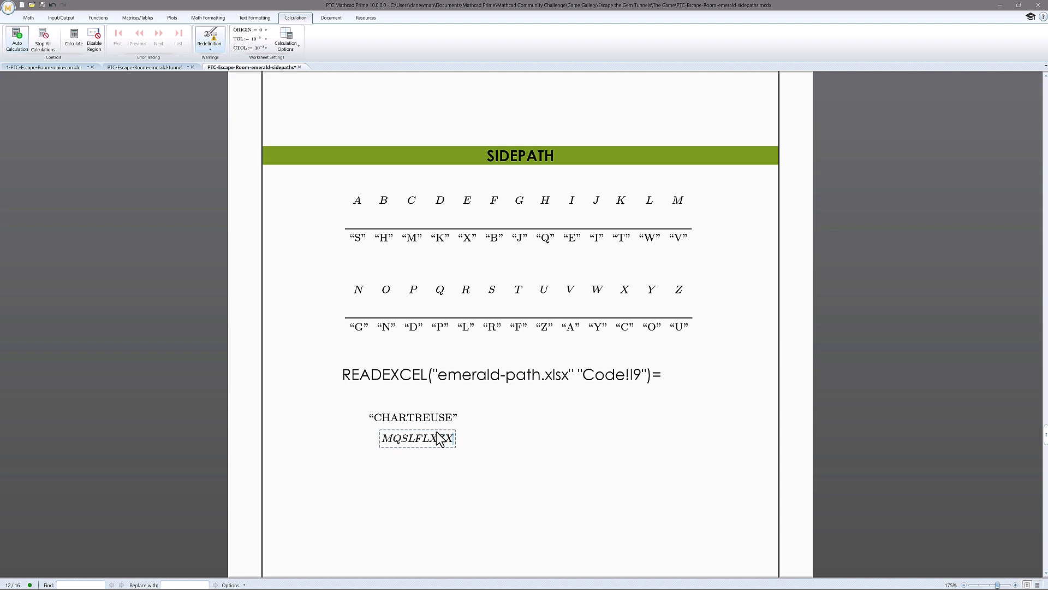
pyautogui.press('BackSpace')
pyautogui.write('RX')
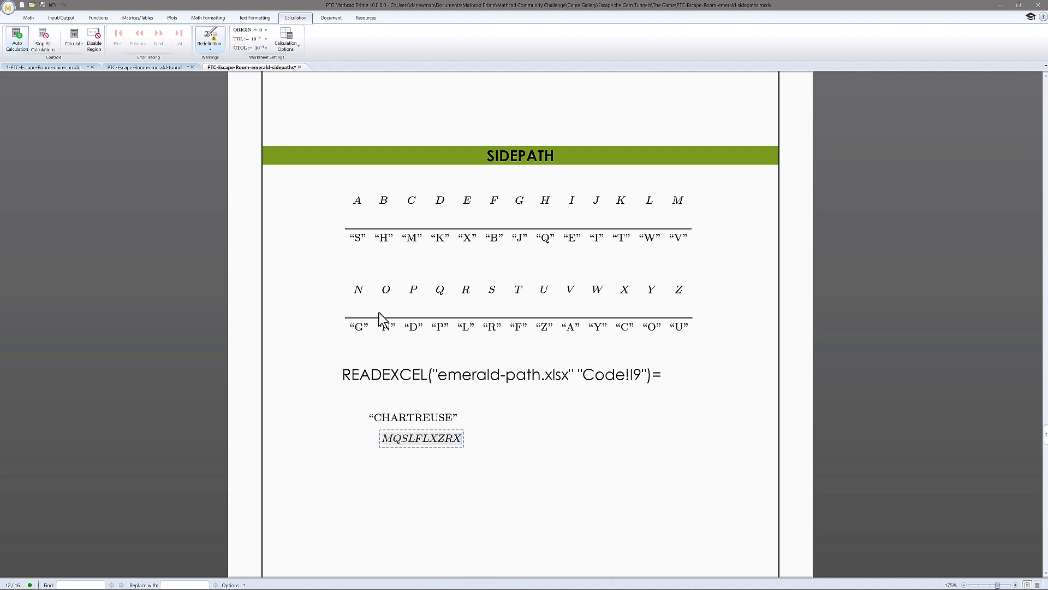
# Evaluate the variable C in the blank area beside the pasted word, using the uppercase letter instead of lowercase c.
pyautogui.click(167, 67)
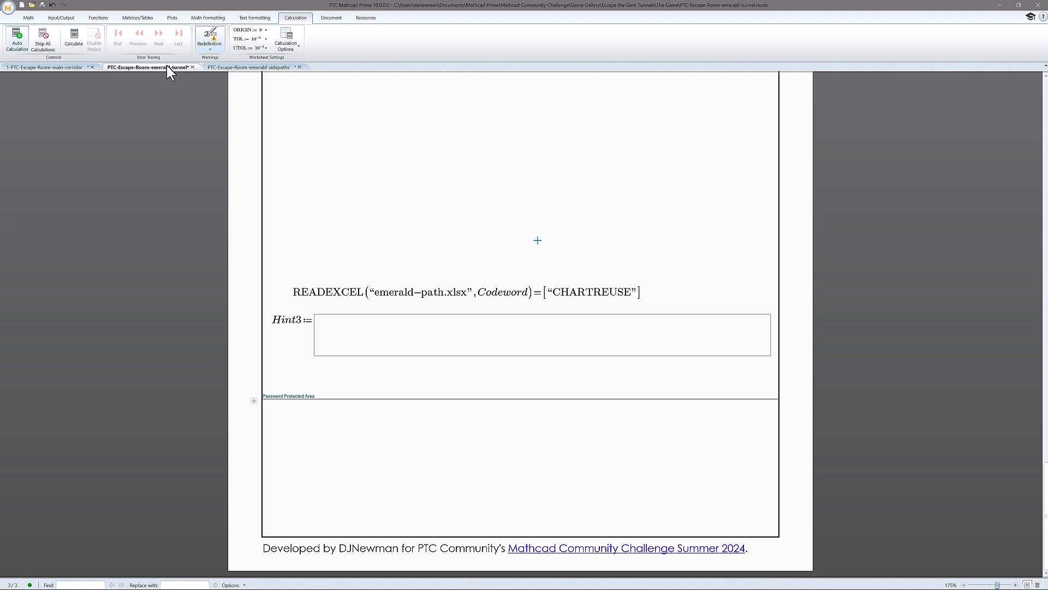
pyautogui.click(230, 68)
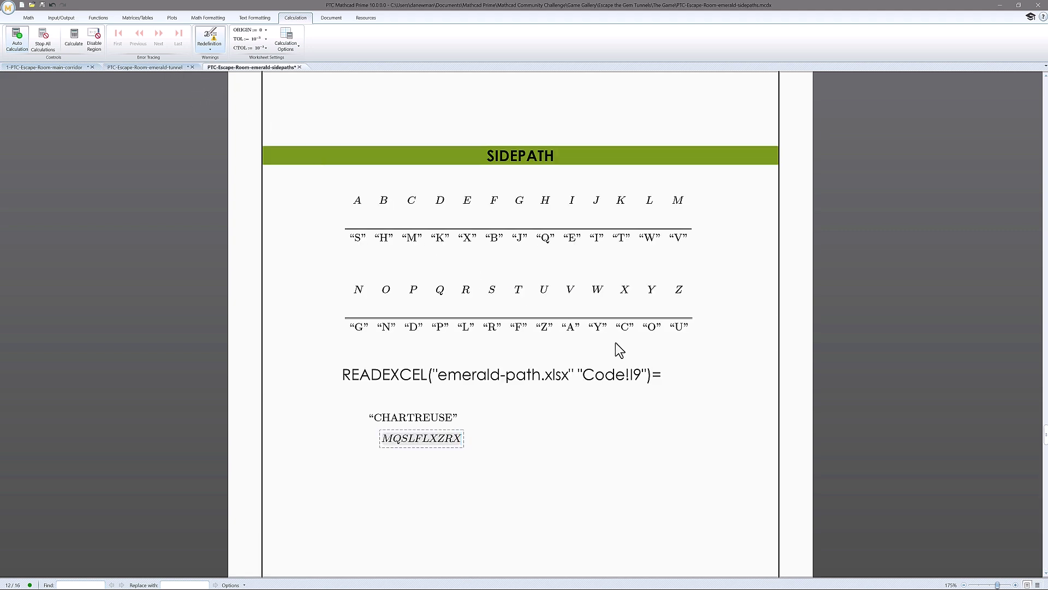
pyautogui.click(572, 422)
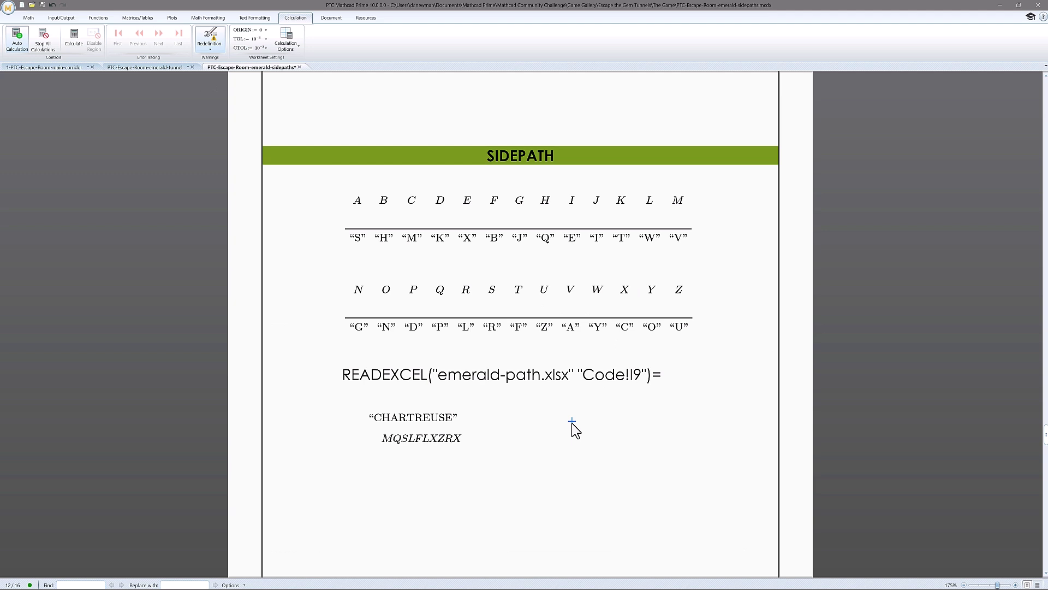
pyautogui.write('c=299792458·m/s')
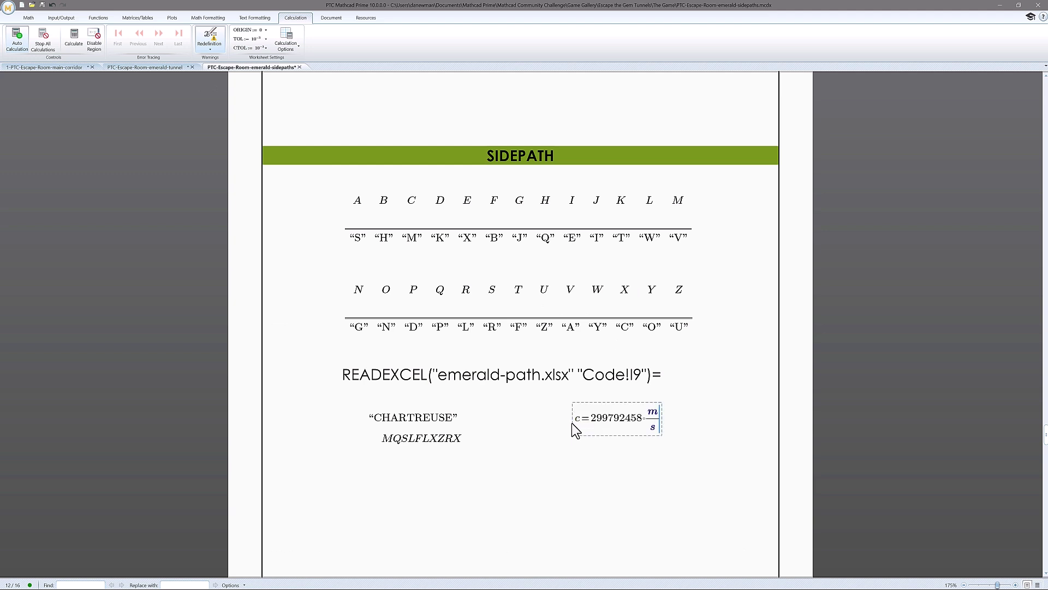
pyautogui.press('BackSpace')
pyautogui.press('BackSpace')
pyautogui.press('BackSpace')
pyautogui.press('BackSpace')
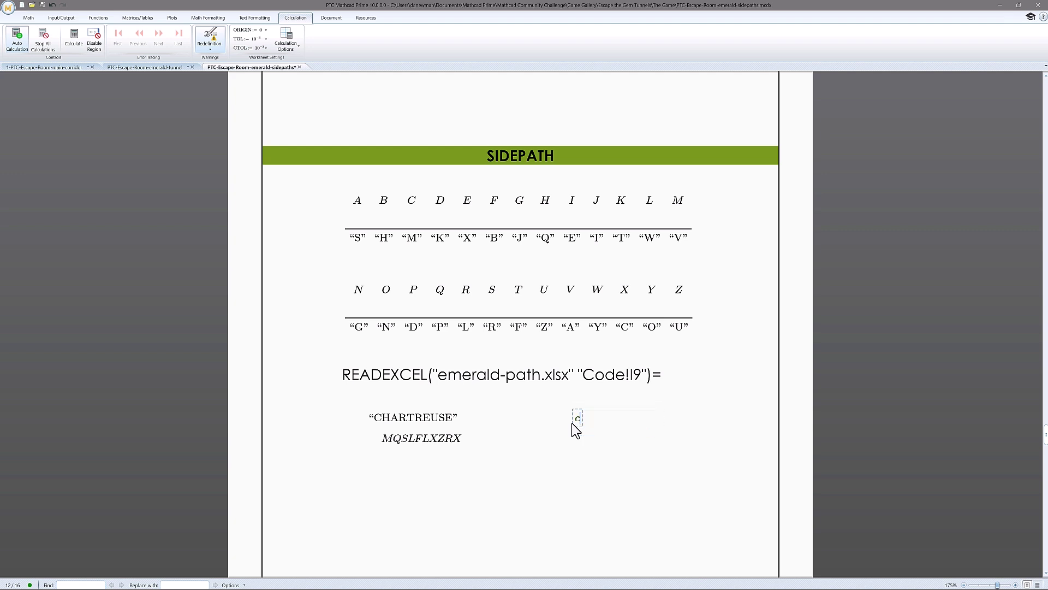
pyautogui.write('C=“M”')
# Unprotect the password-protected area below Hint3 in the Emerald Tunnel worksheet with the decoded area password, and expand it.
pyautogui.click(157, 68)
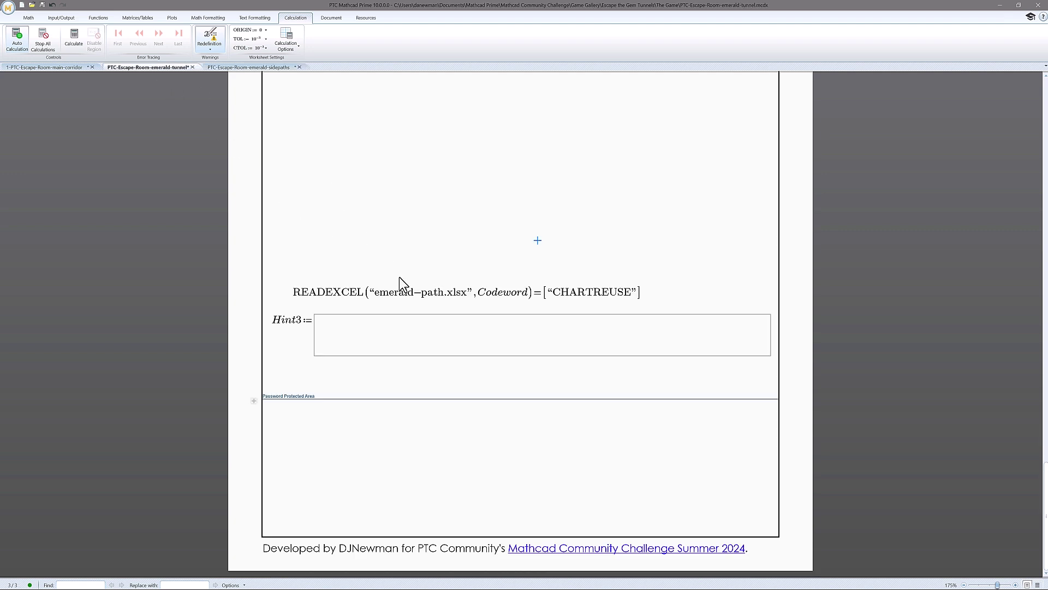
pyautogui.click(255, 401)
pyautogui.click(305, 420)
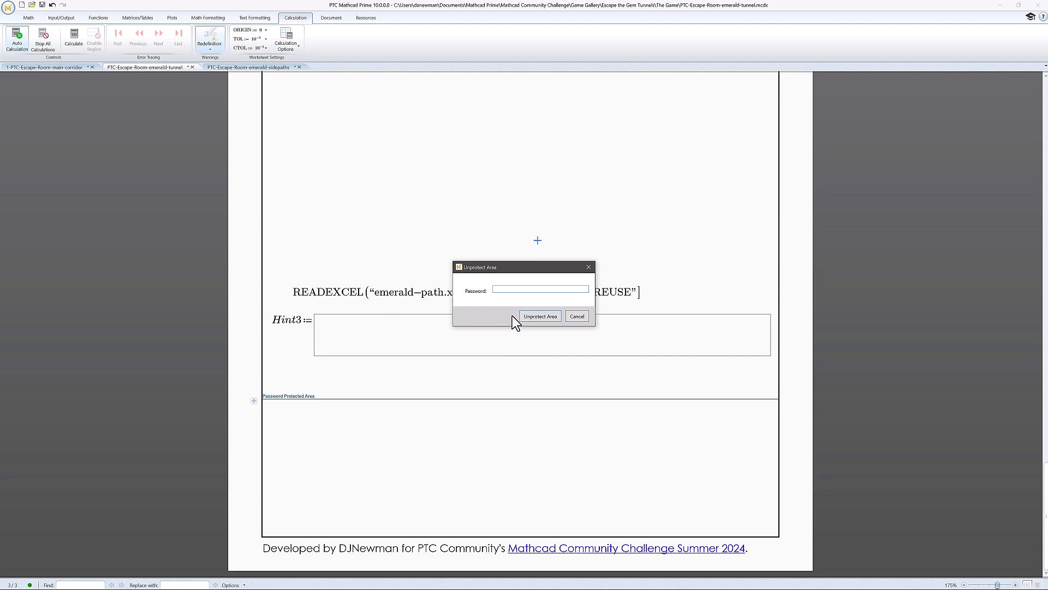
pyautogui.click(538, 317)
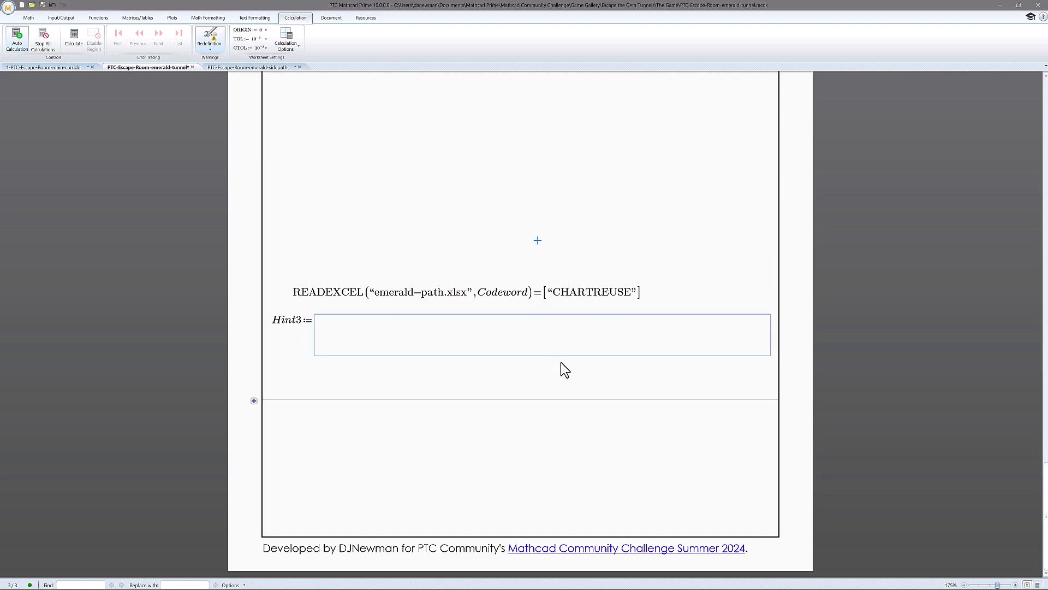
pyautogui.click(254, 401)
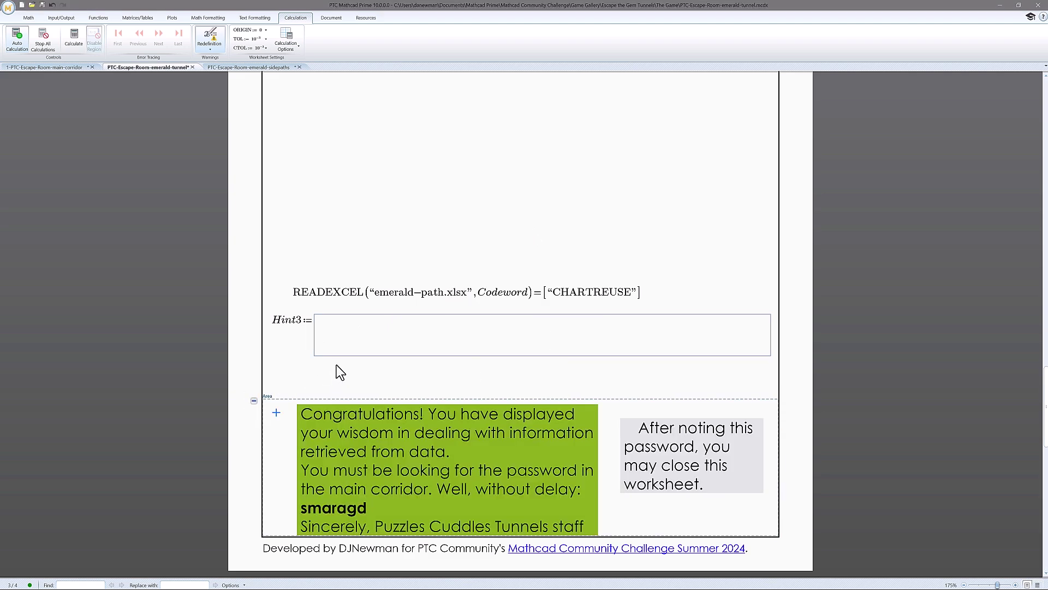
# Copy the main corridor password from the green congratulations message and look through the rest of the worksheet.
pyautogui.scroll(-3, 337, 365)
pyautogui.scroll(-1, 338, 364)
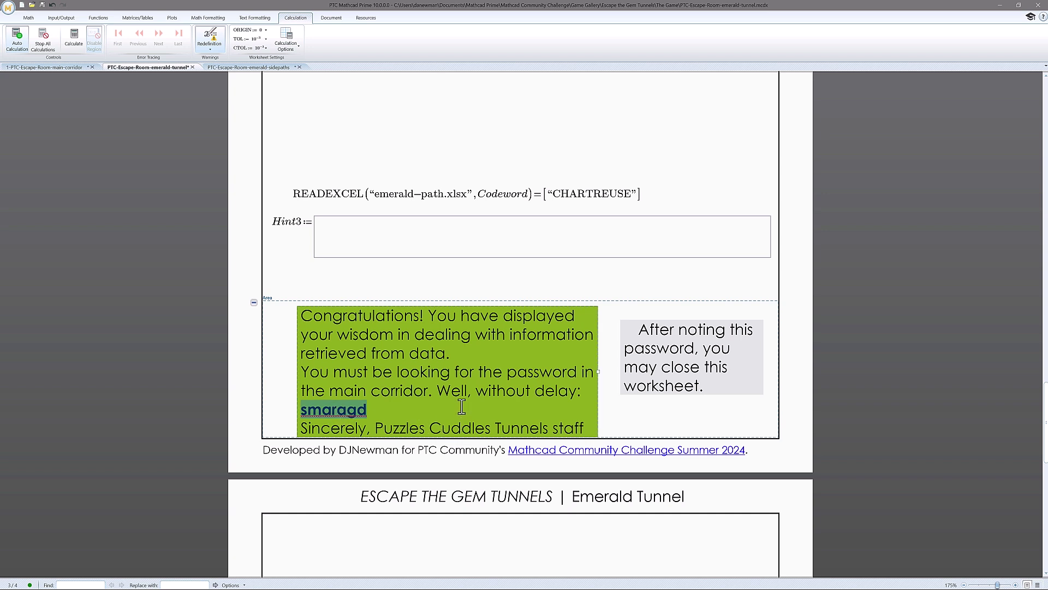
pyautogui.scroll(-1, 461, 406)
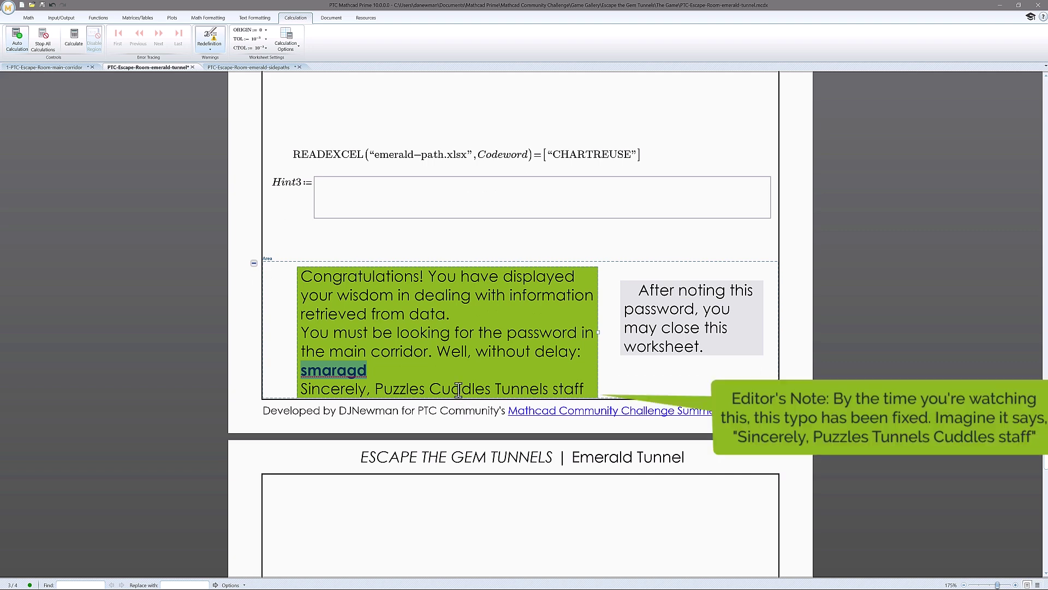
pyautogui.scroll(-5, 460, 382)
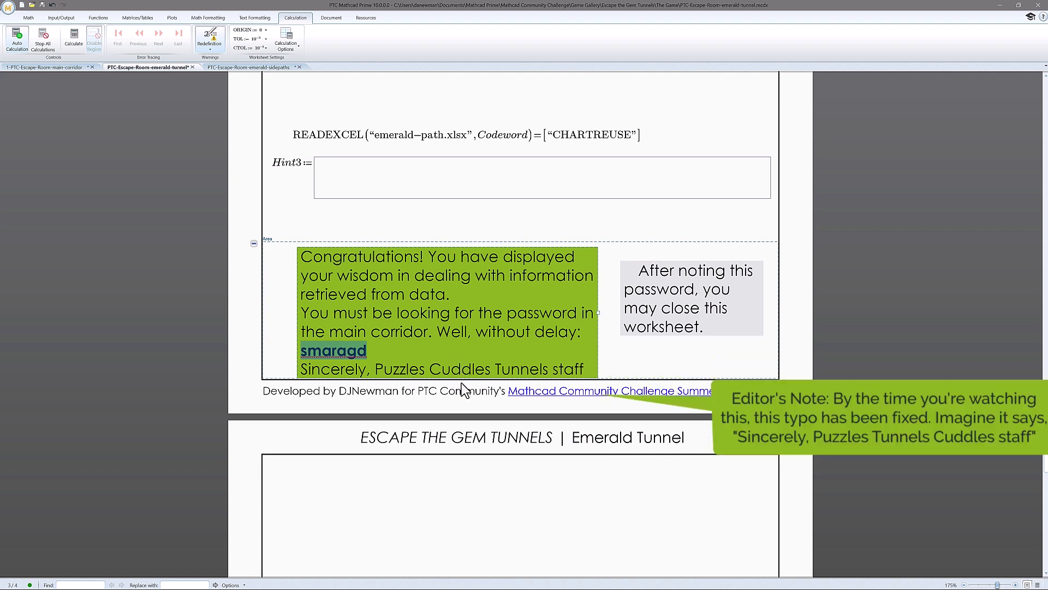
pyautogui.scroll(-10, 463, 382)
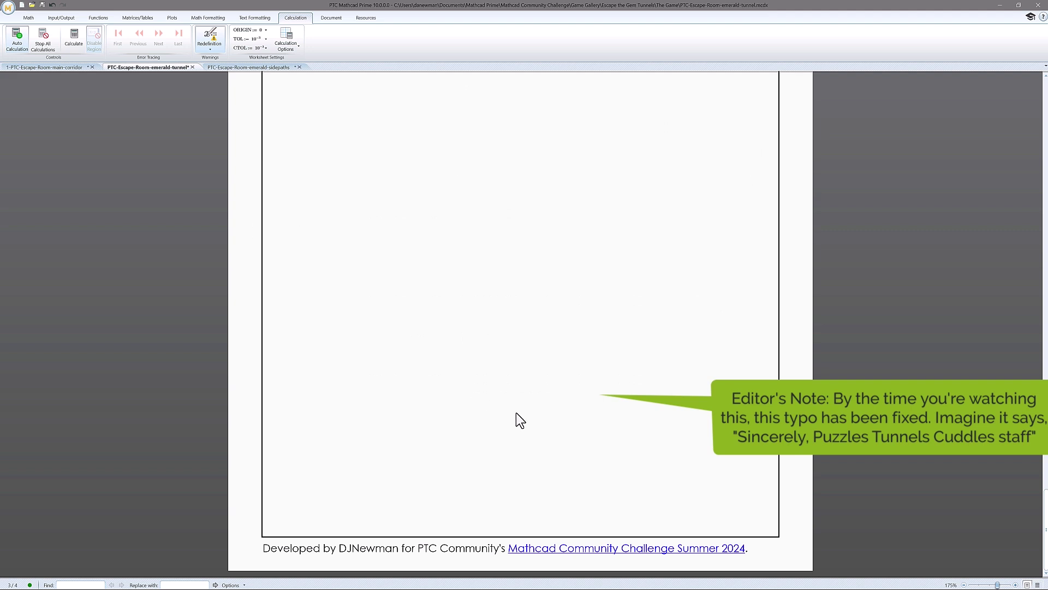
# Paste the copied tunnel password into the EmeraldPassword text box of the Main Corridor worksheet.
pyautogui.click(255, 69)
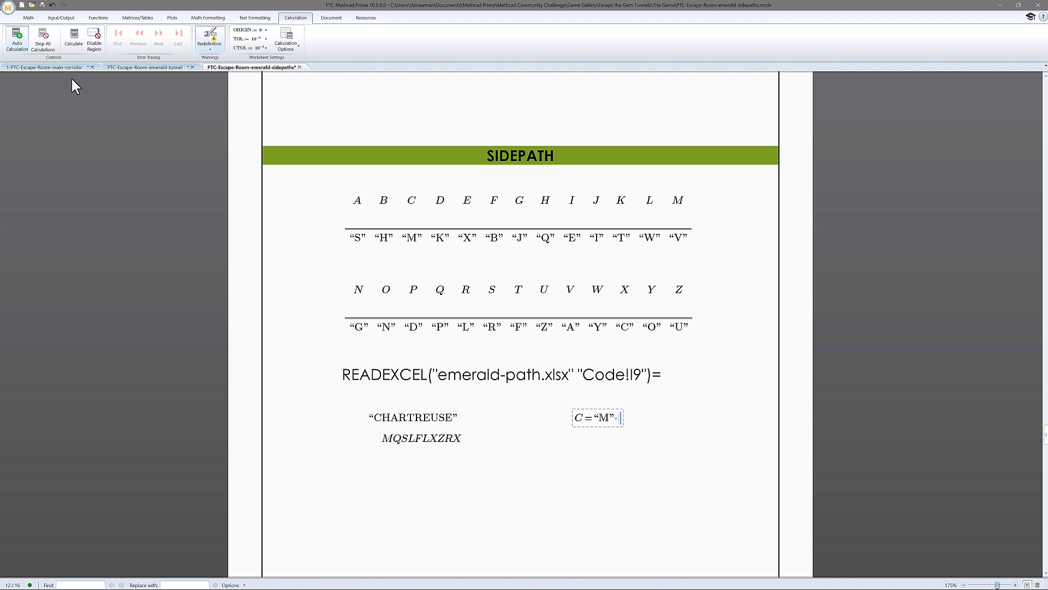
pyautogui.hotkey('ctrl', 'Tab')
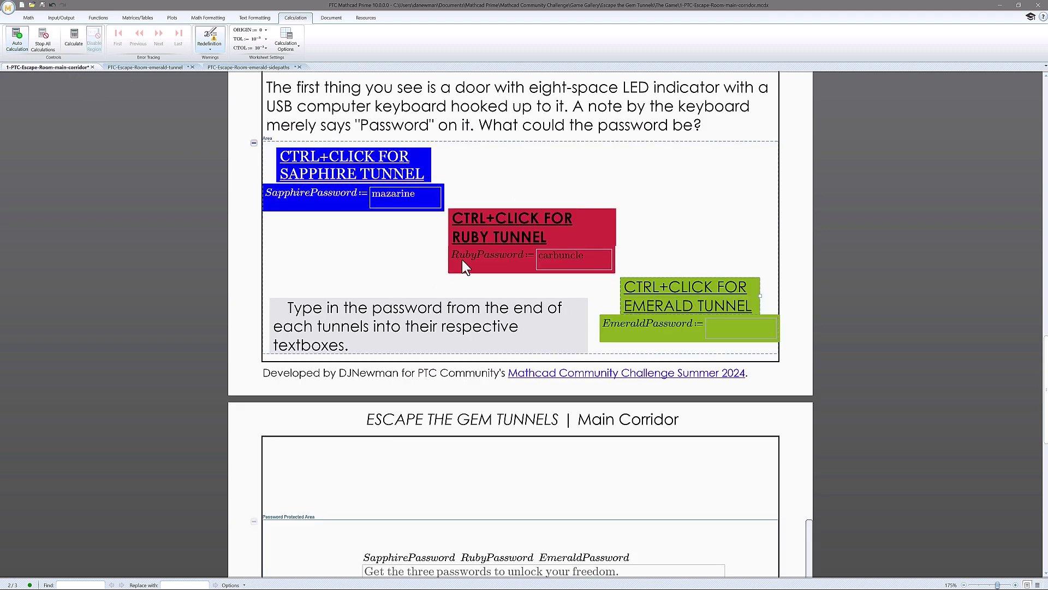
pyautogui.click(717, 327)
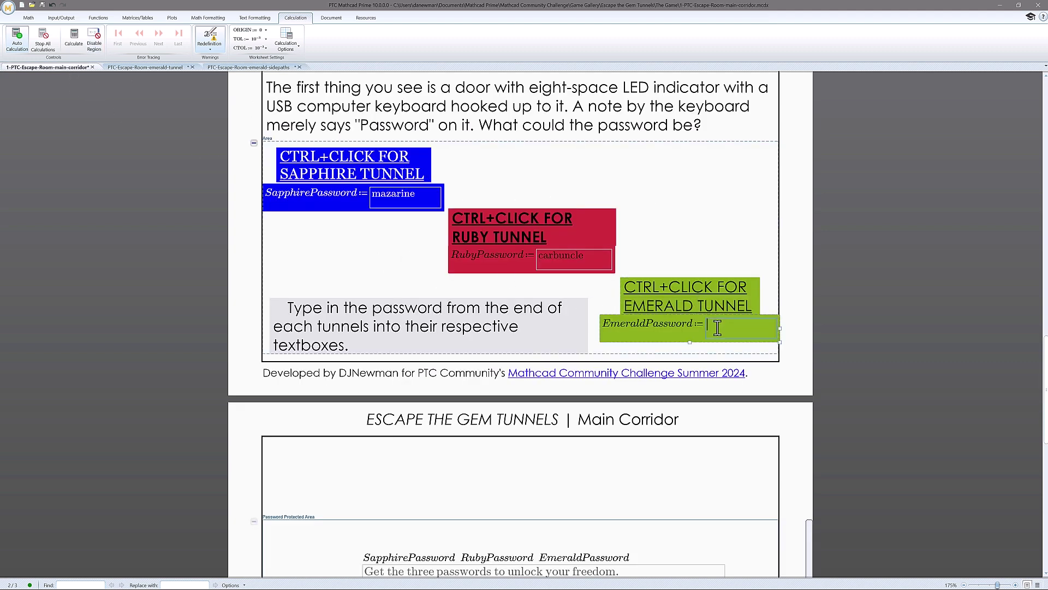
pyautogui.hotkey('ctrl', 'v')
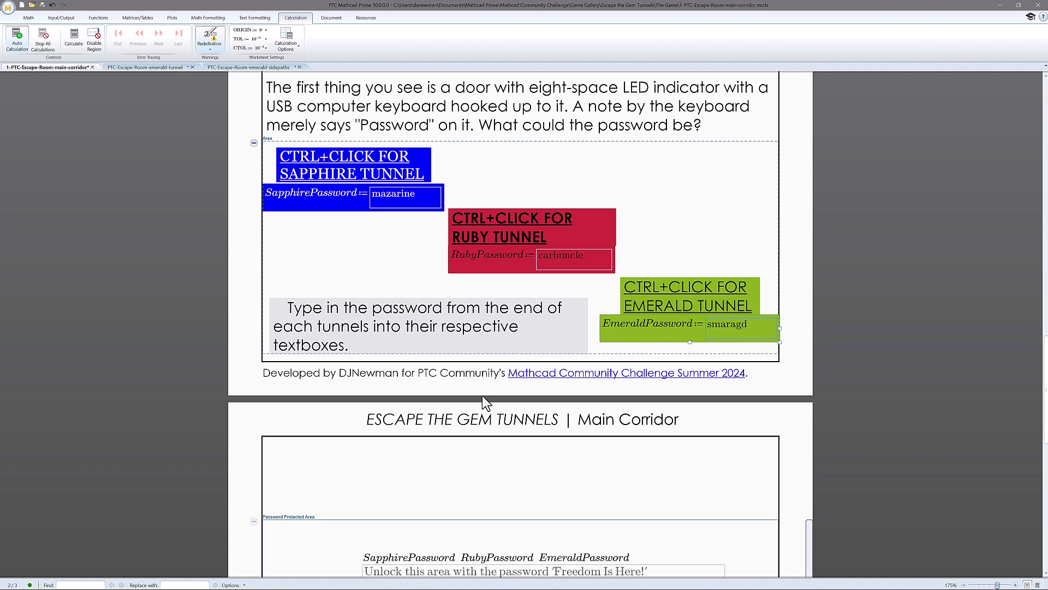
# Read the unlock message under the three password names and review the EndButton, TimeTaken and LoreDump regions.
pyautogui.scroll(-3, 482, 395)
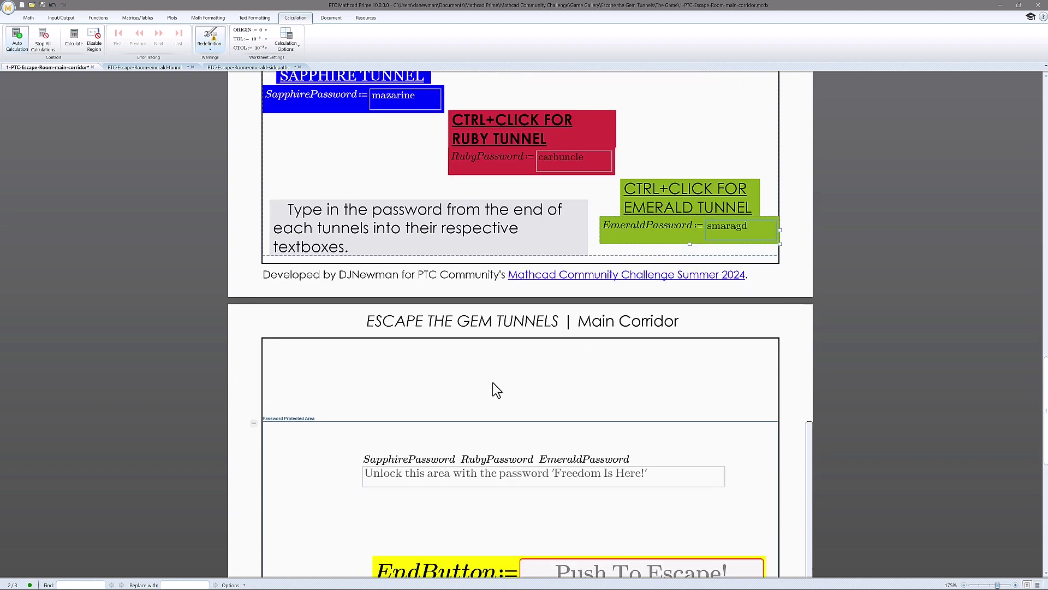
pyautogui.scroll(-4, 482, 475)
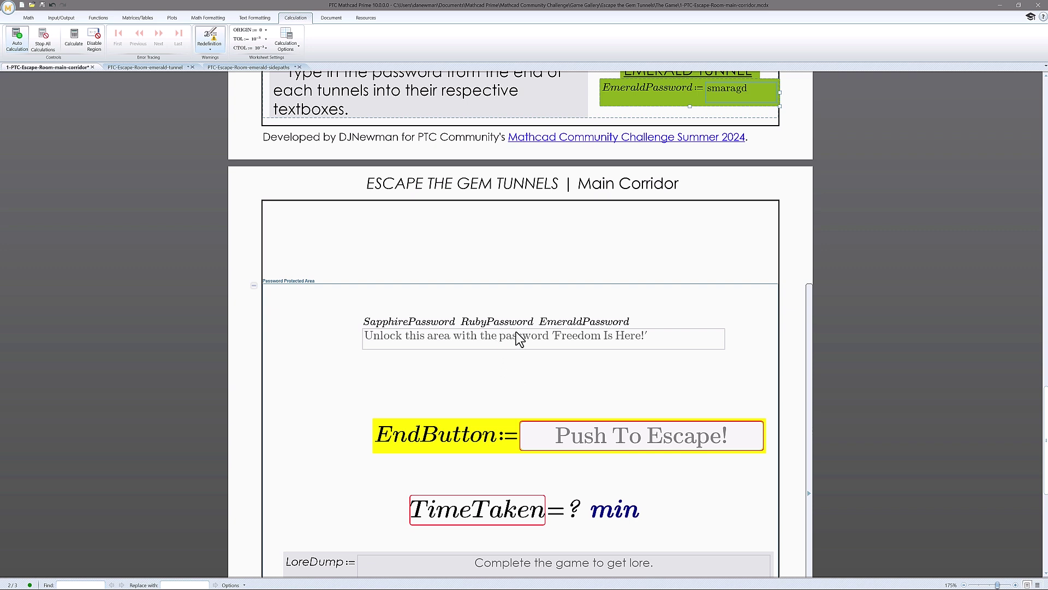
pyautogui.scroll(-3, 357, 386)
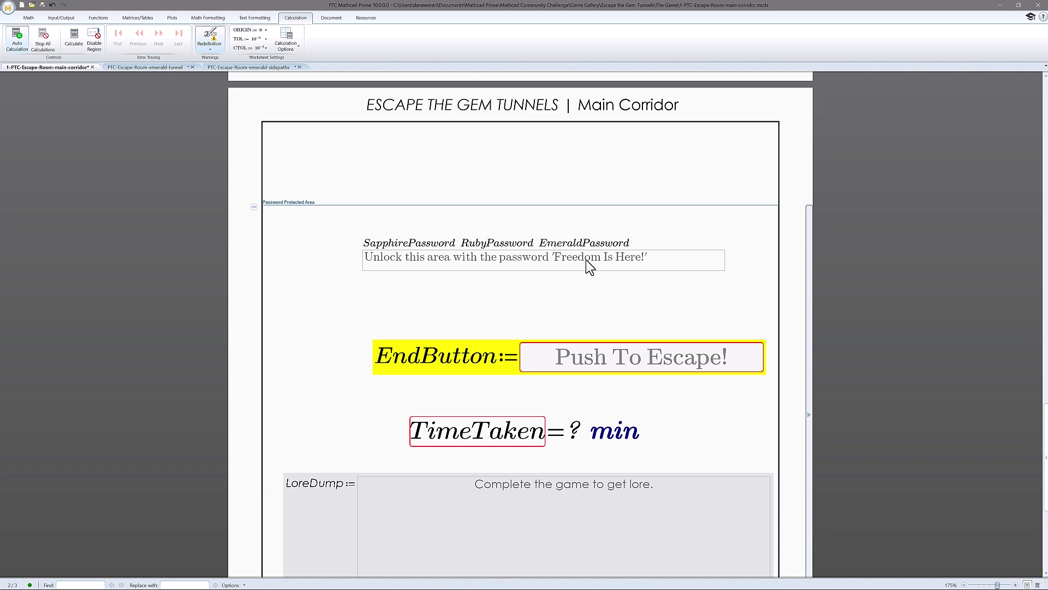
pyautogui.scroll(-4, 516, 292)
pyautogui.scroll(5, 516, 292)
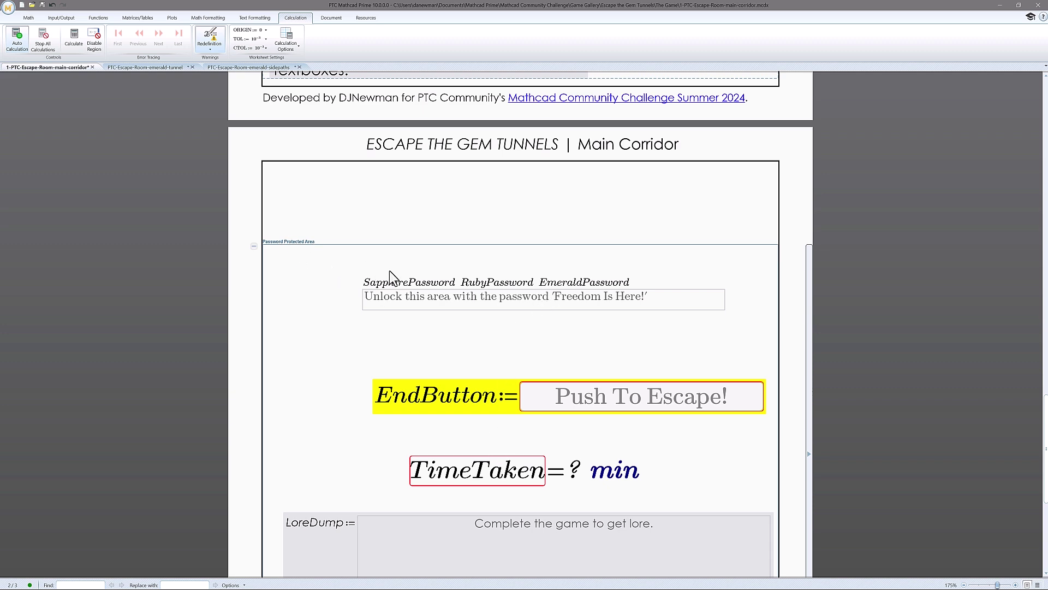
# Unprotect the password-protected area on the Main Corridor's second page with the area password given in the unlock message.
pyautogui.scroll(5, 389, 270)
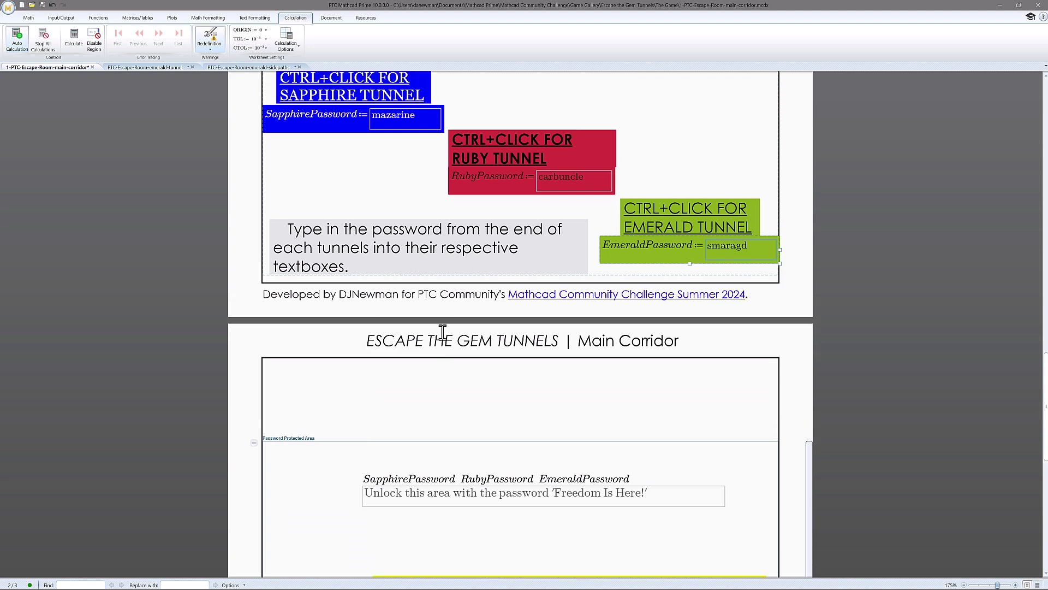
pyautogui.scroll(2, 442, 332)
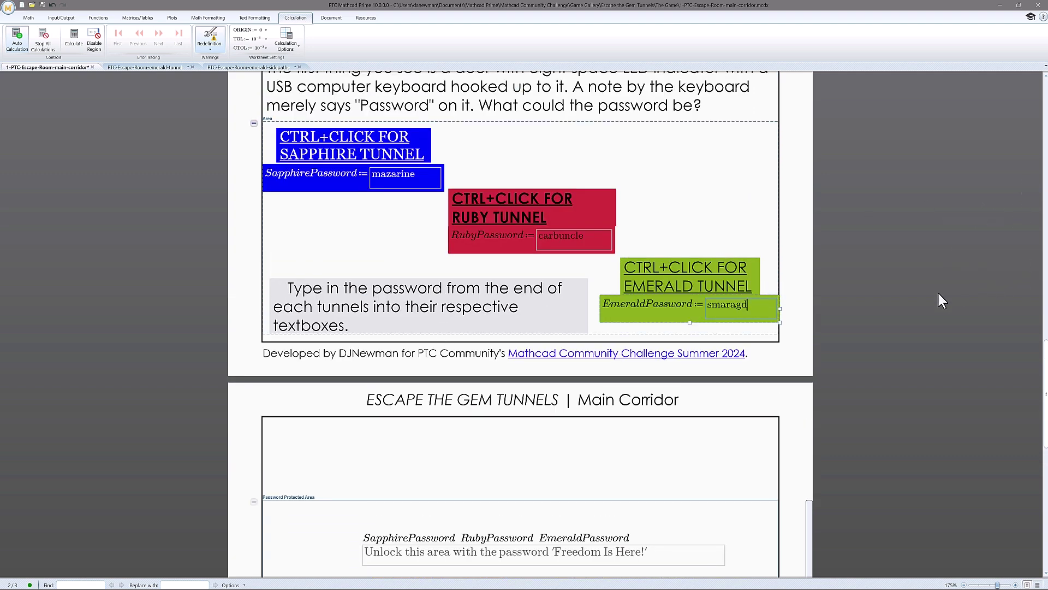
pyautogui.scroll(-3, 795, 339)
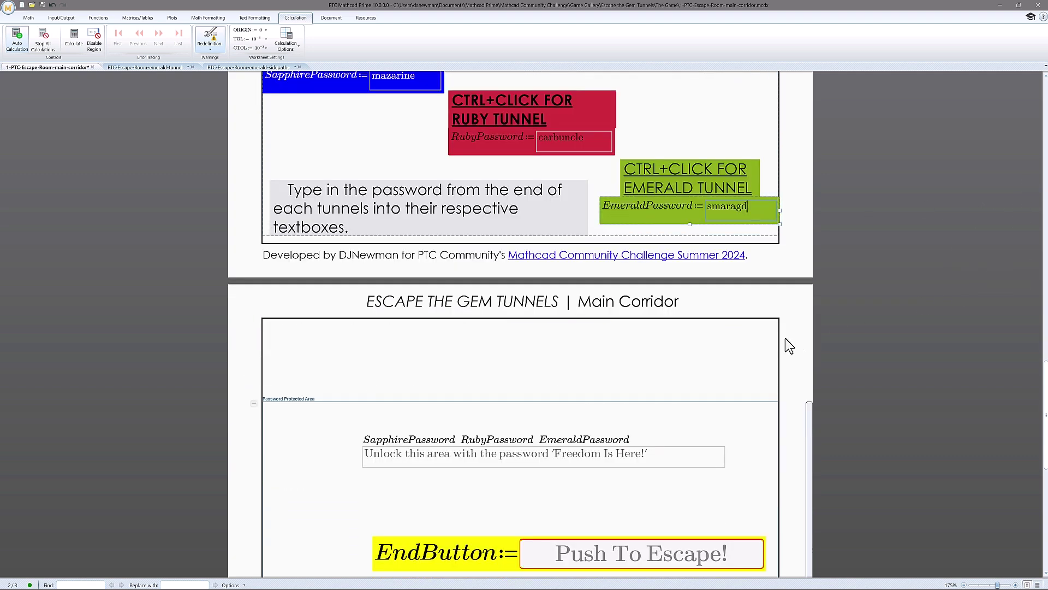
pyautogui.click(254, 404)
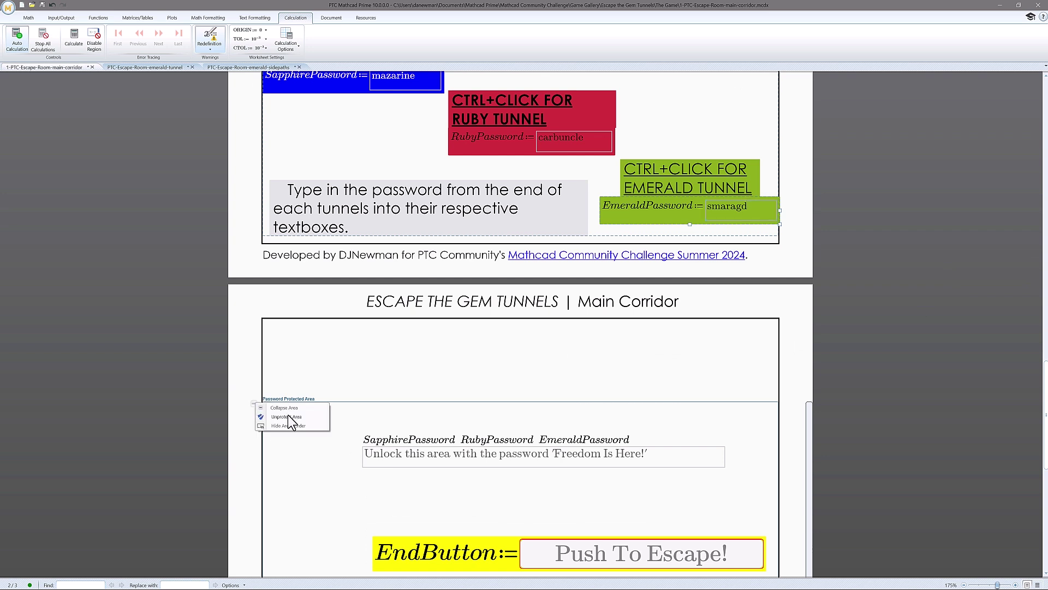
pyautogui.click(288, 415)
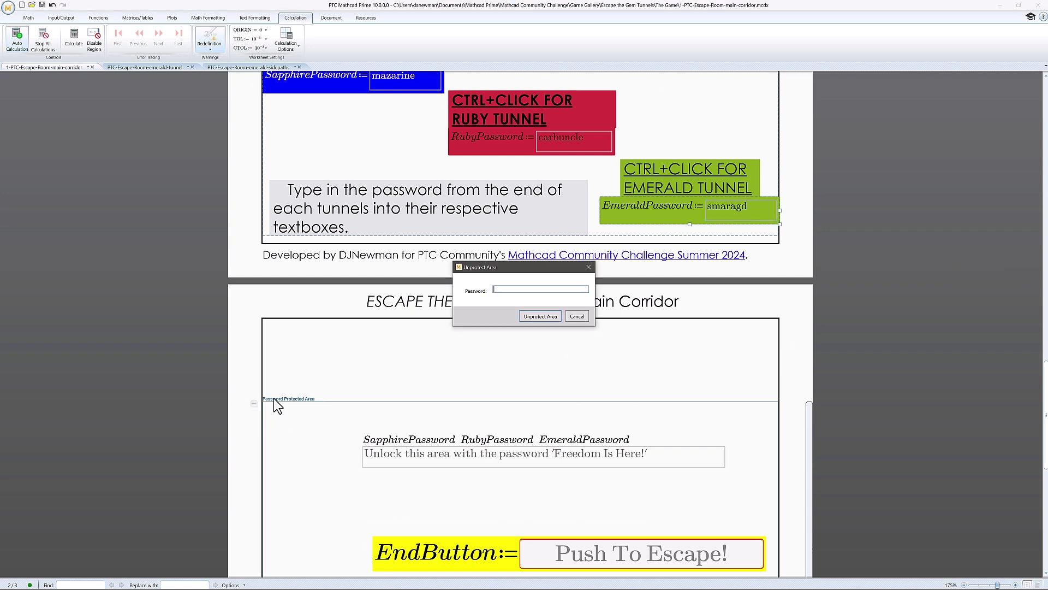
pyautogui.moveTo(526, 269); pyautogui.dragTo(437, 315)
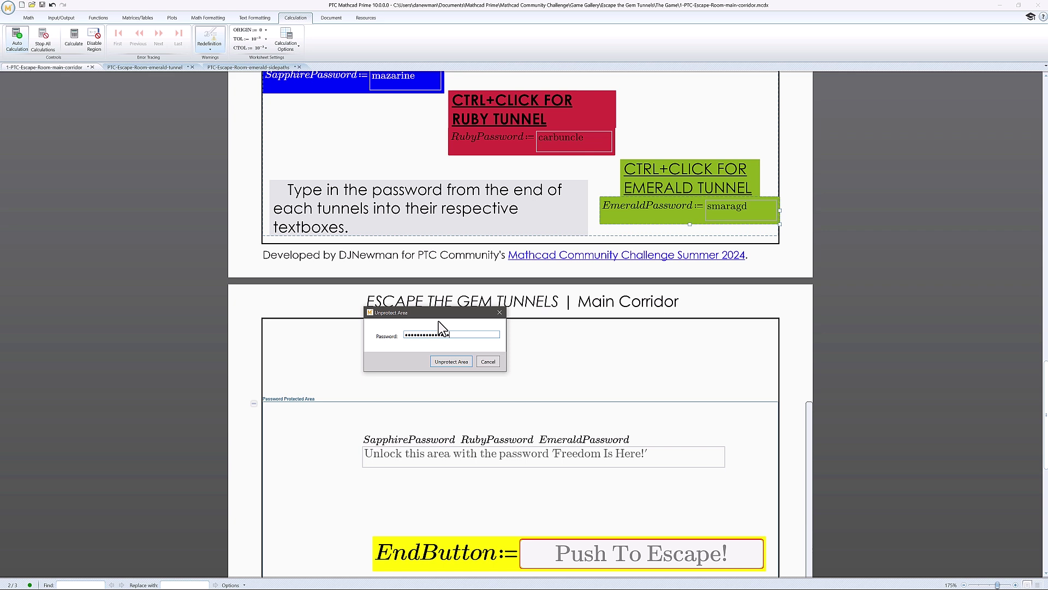
pyautogui.click(451, 361)
# Trigger the "Push To Escape!" EndButton in the unlocked area and acknowledge the escape message.
pyautogui.scroll(-3, 457, 369)
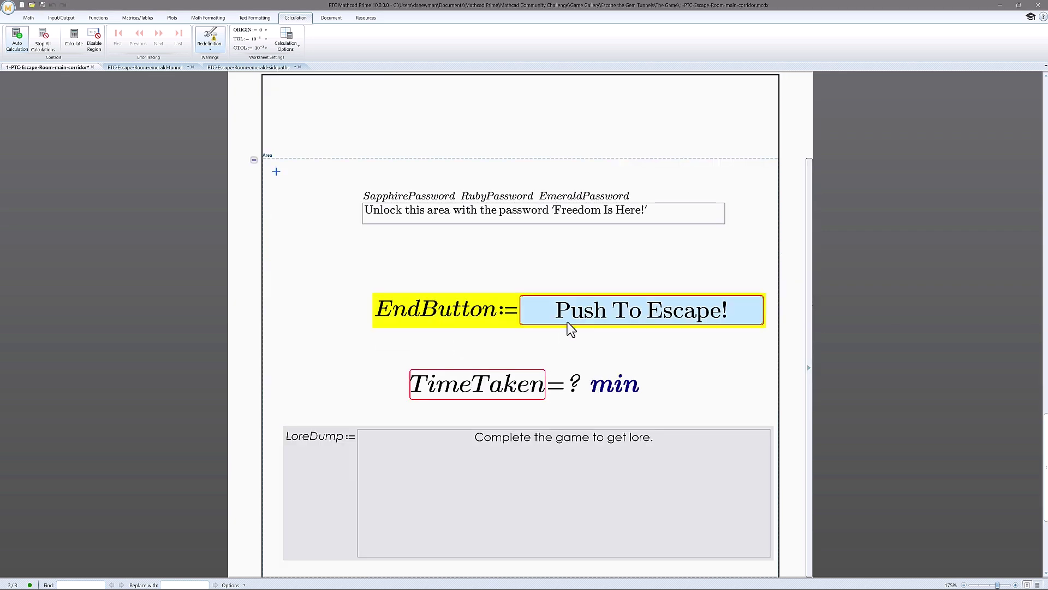
pyautogui.click(582, 305)
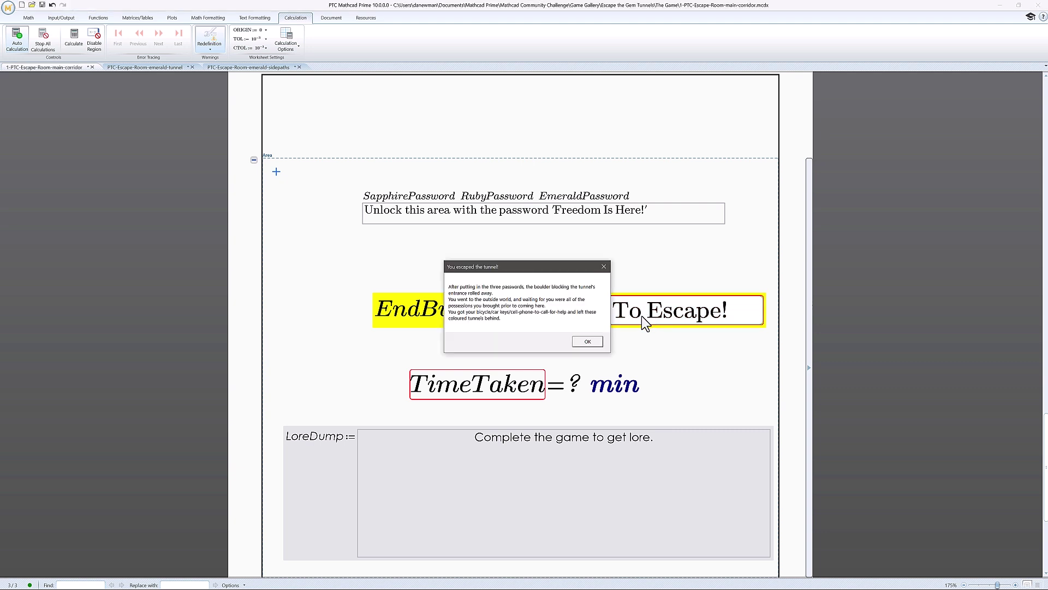
pyautogui.click(594, 341)
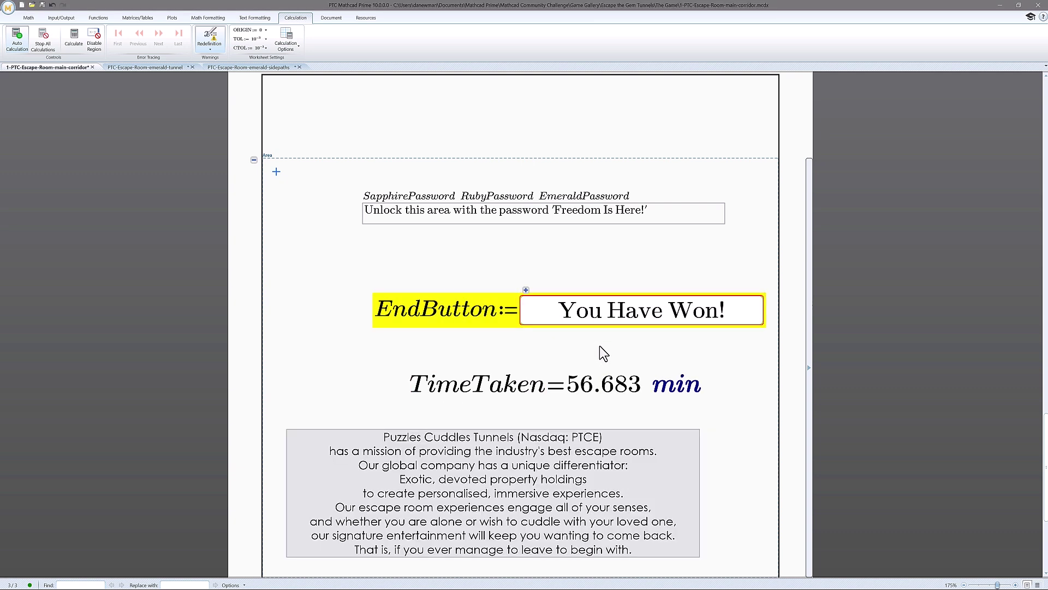
# Review the TimeTaken result and read the lore text below it through to the end of the worksheet.
pyautogui.scroll(-1, 604, 343)
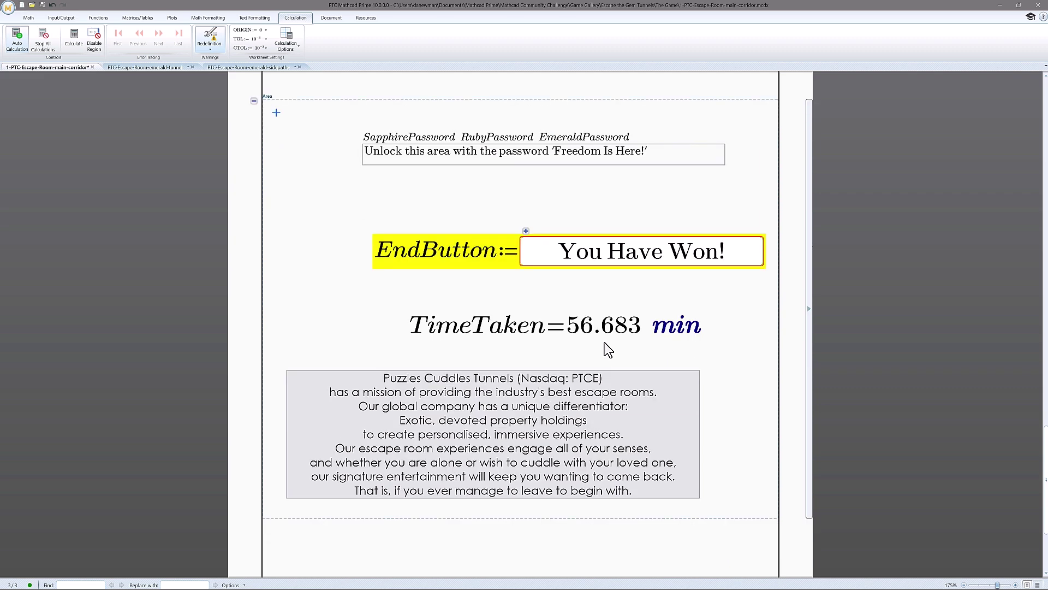
pyautogui.scroll(-1, 605, 342)
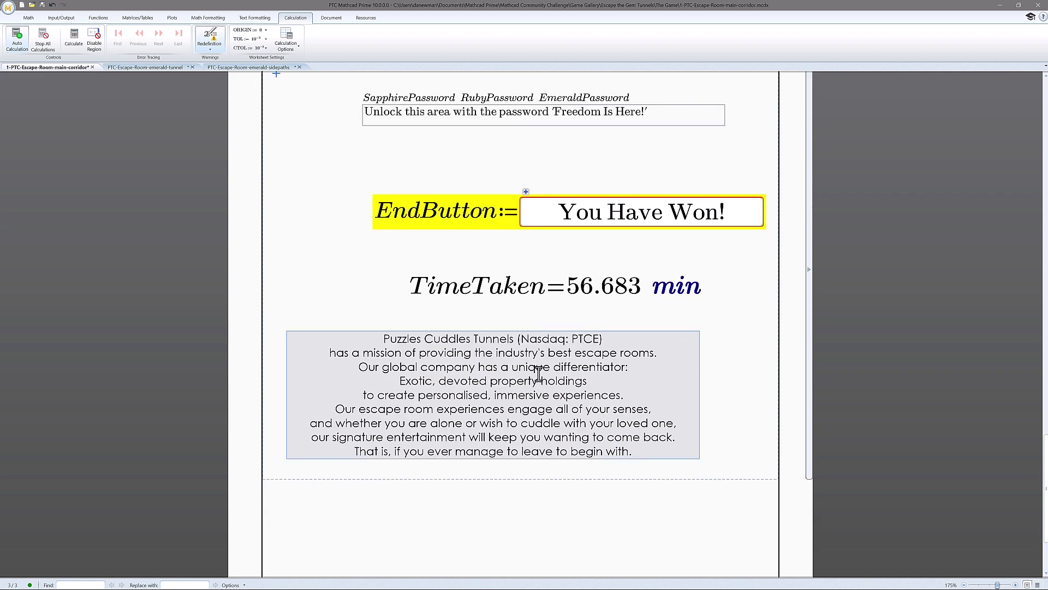
pyautogui.scroll(-1, 543, 377)
pyautogui.scroll(-1, 560, 382)
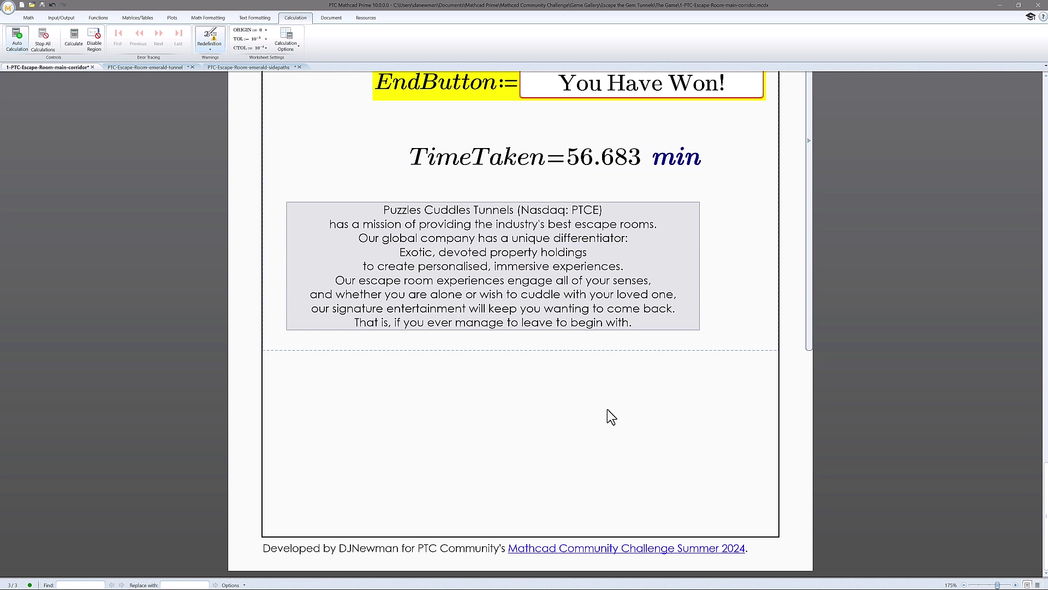
pyautogui.scroll(1, 607, 409)
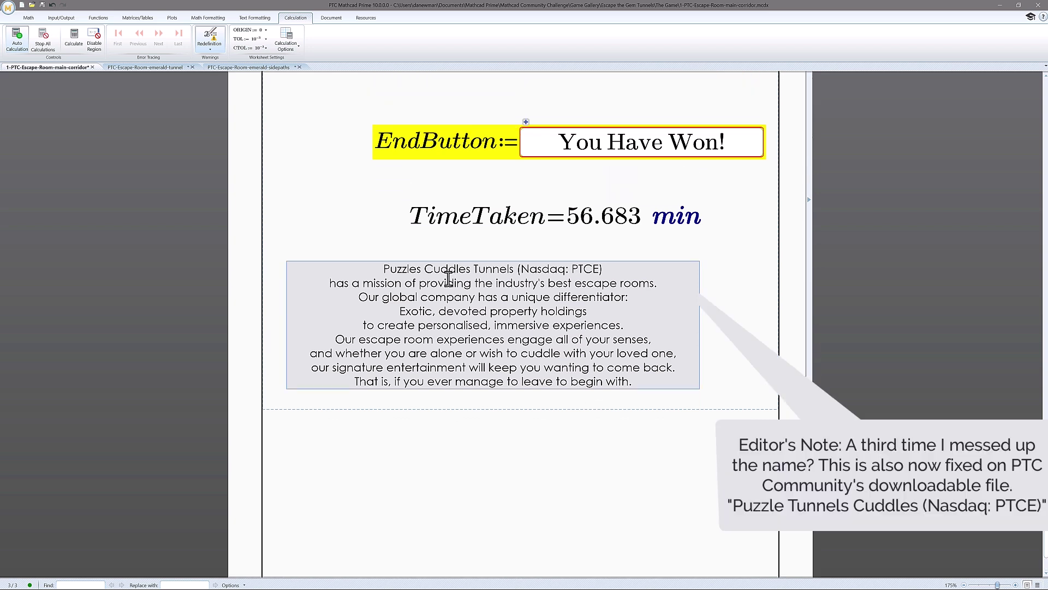